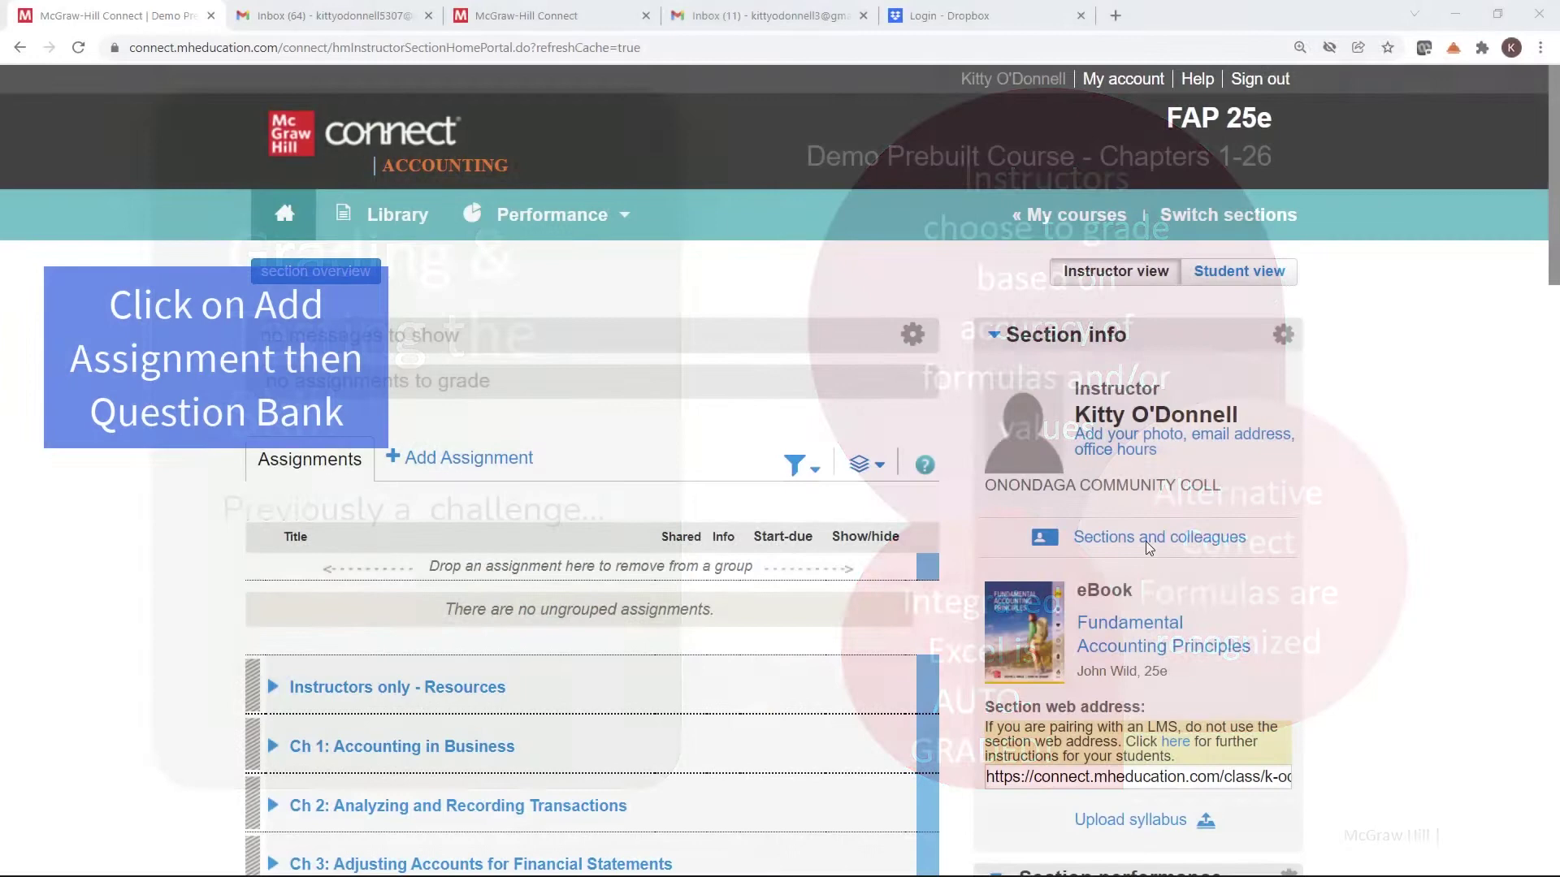
# Assign the Integrated Excel homework with formula-only answers required, start-due 12/11/21.
pyautogui.click(463, 456)
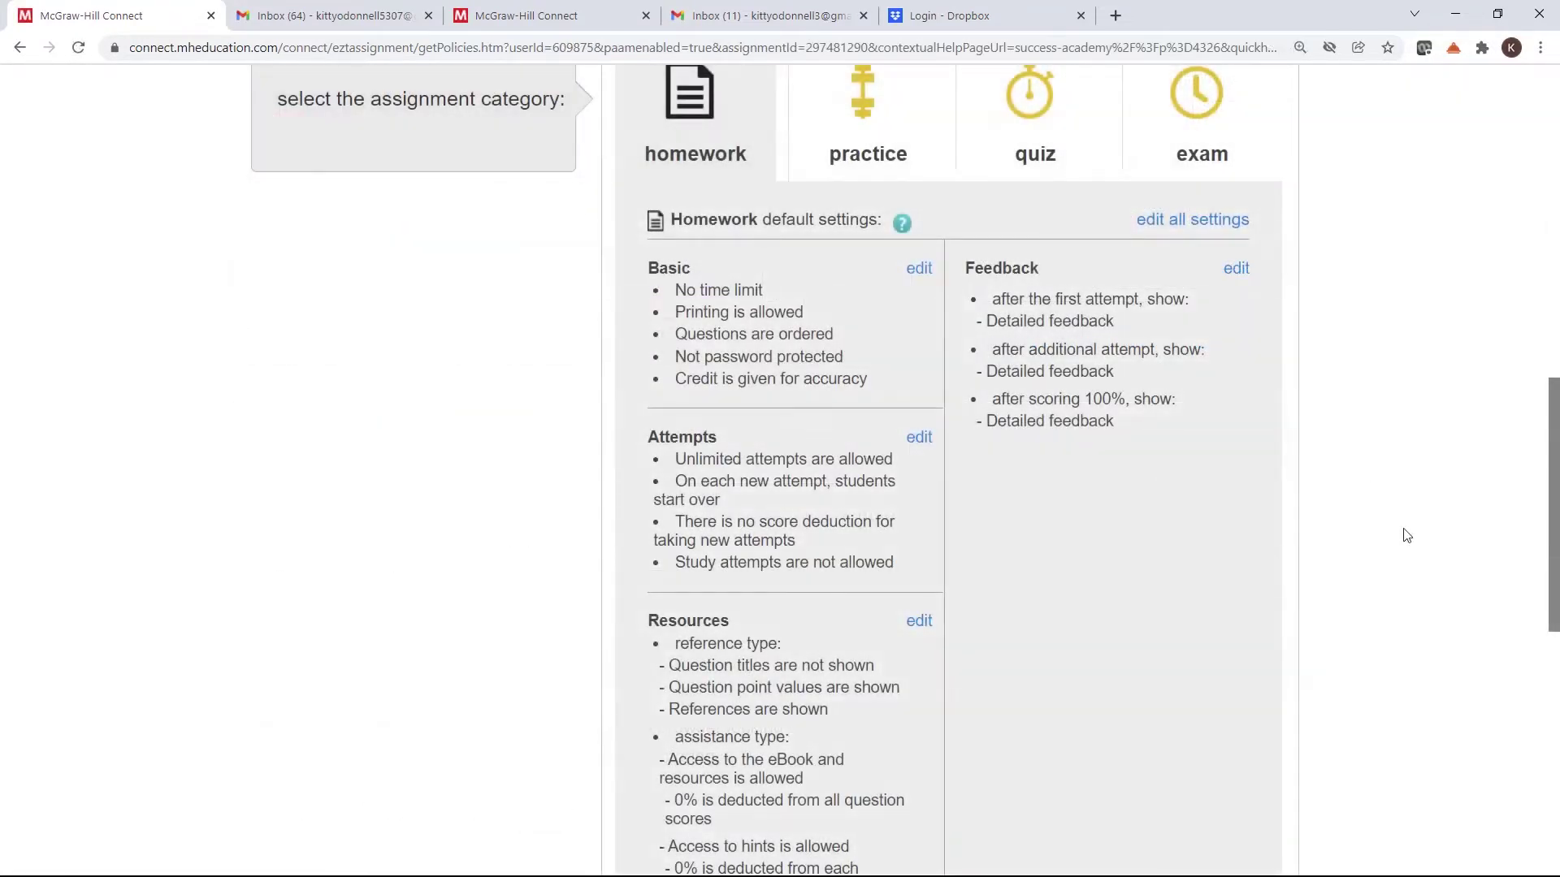
pyautogui.scroll(-1, 1406, 536)
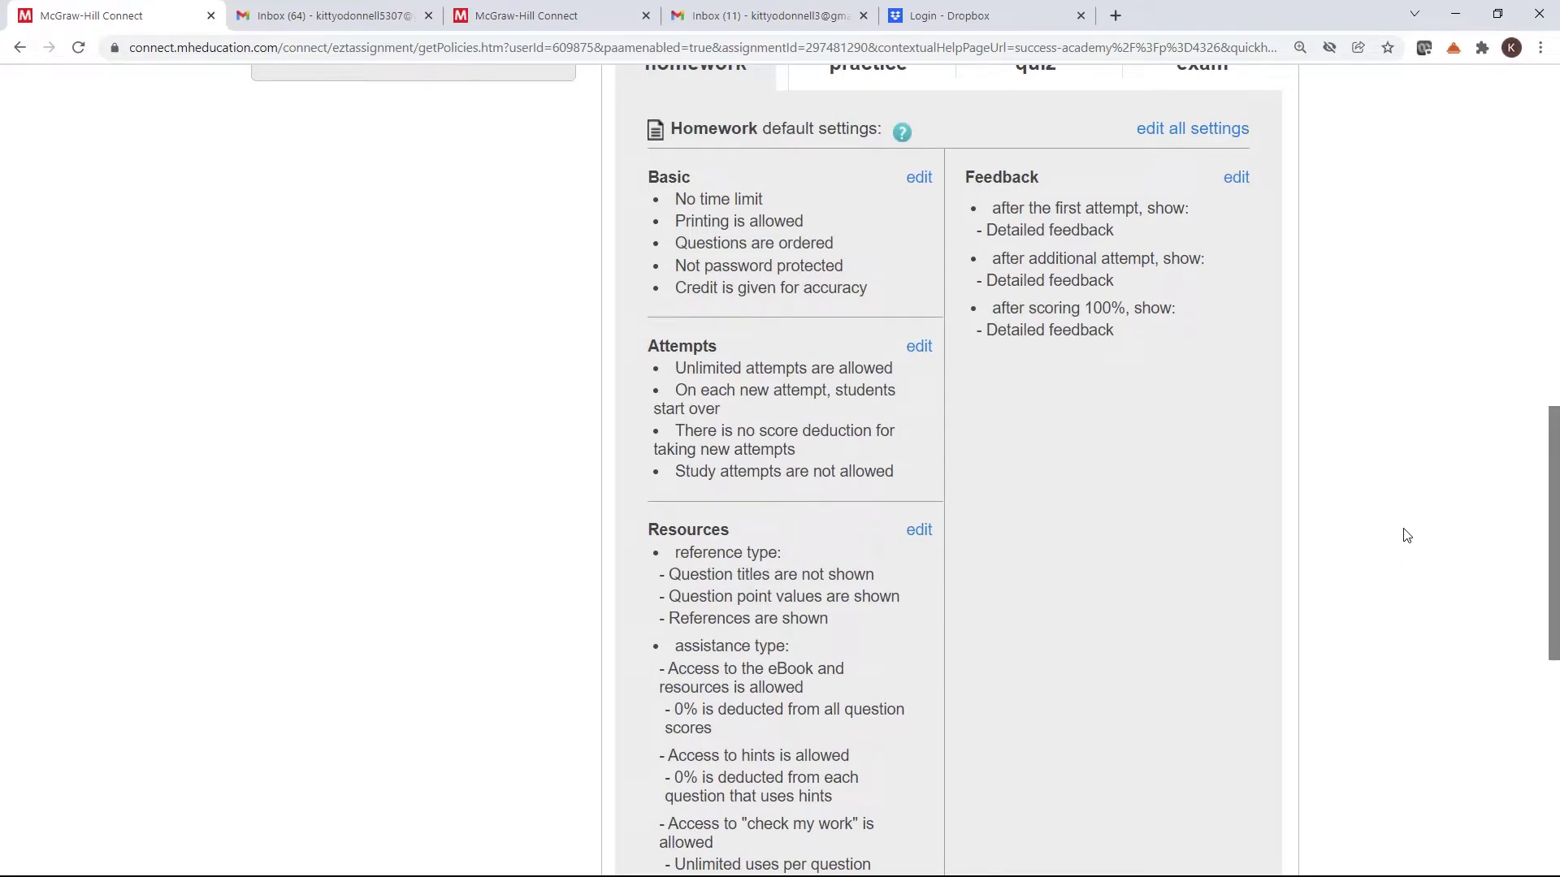
pyautogui.scroll(-2, 1406, 536)
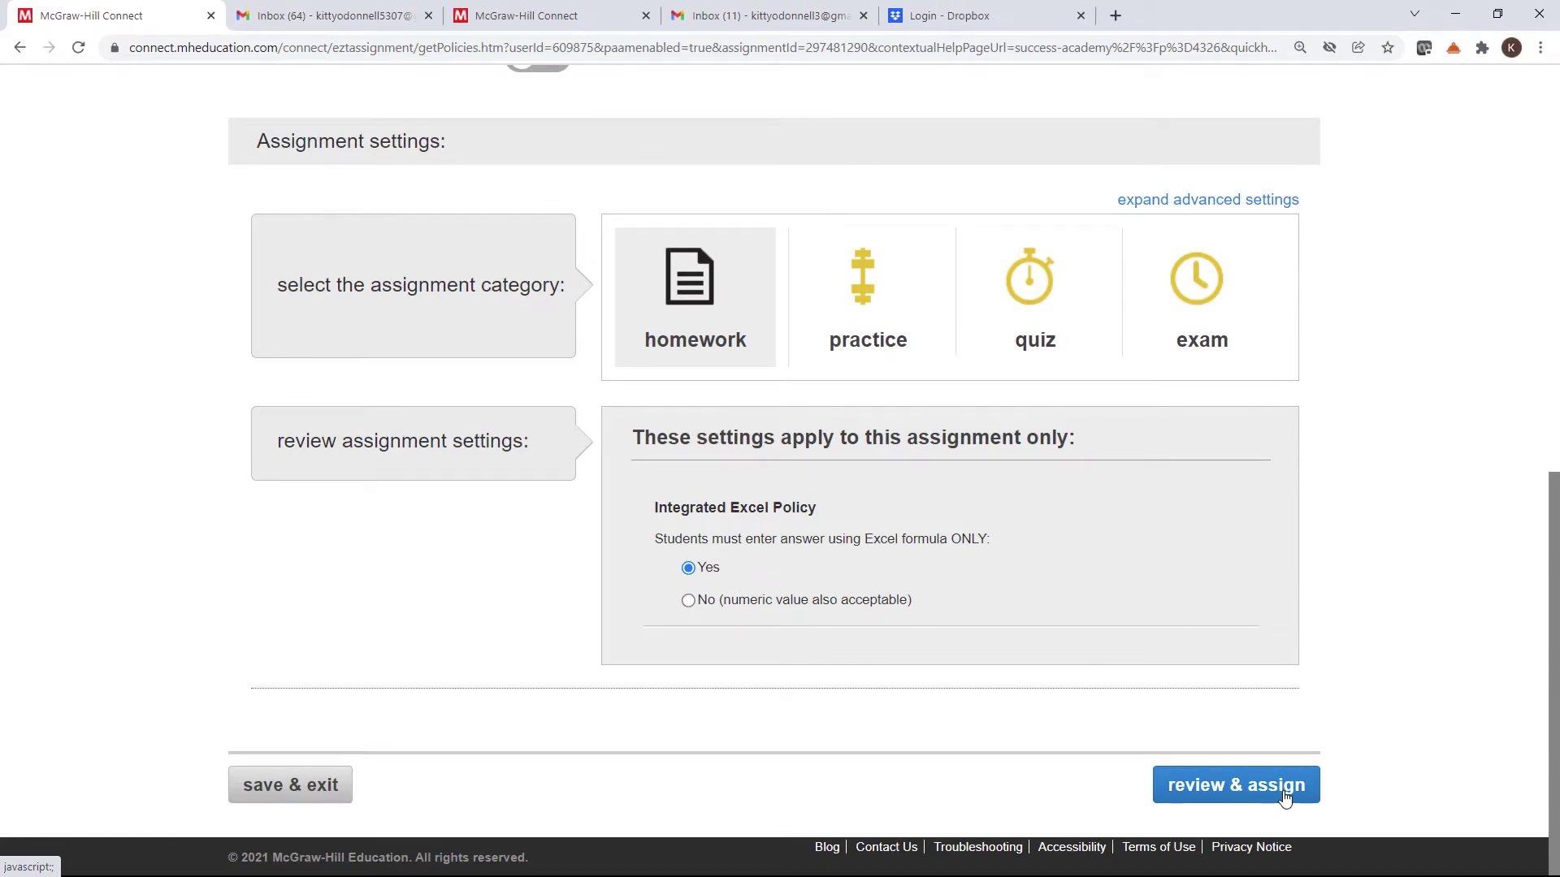
pyautogui.click(1285, 799)
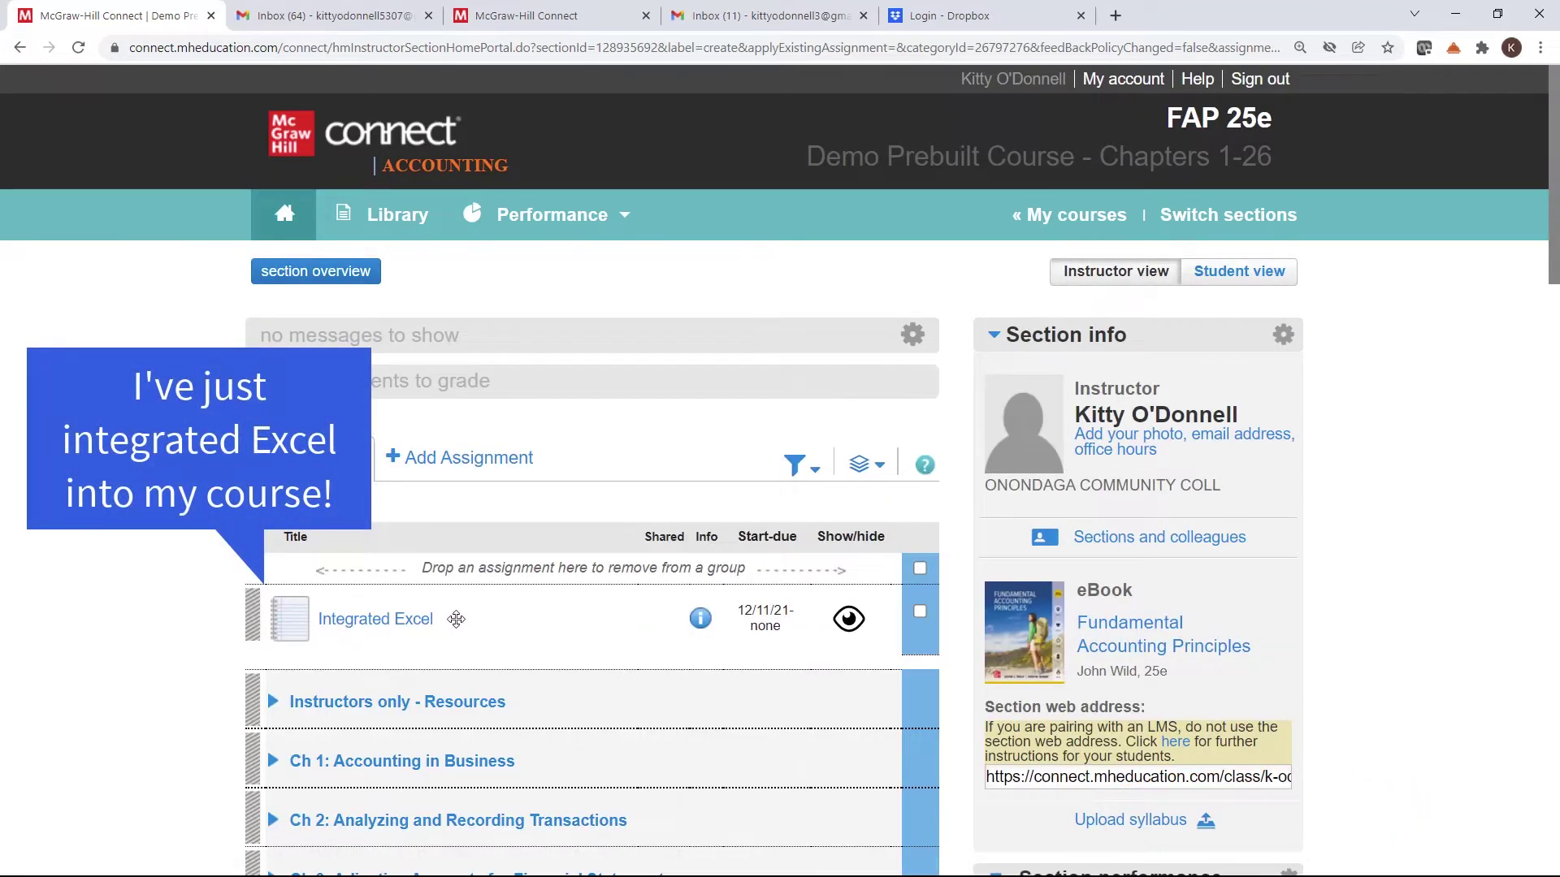
# In student view, begin the Integrated Excel assignment and open the Sharper Corporation stock split workbook.
pyautogui.click(1229, 277)
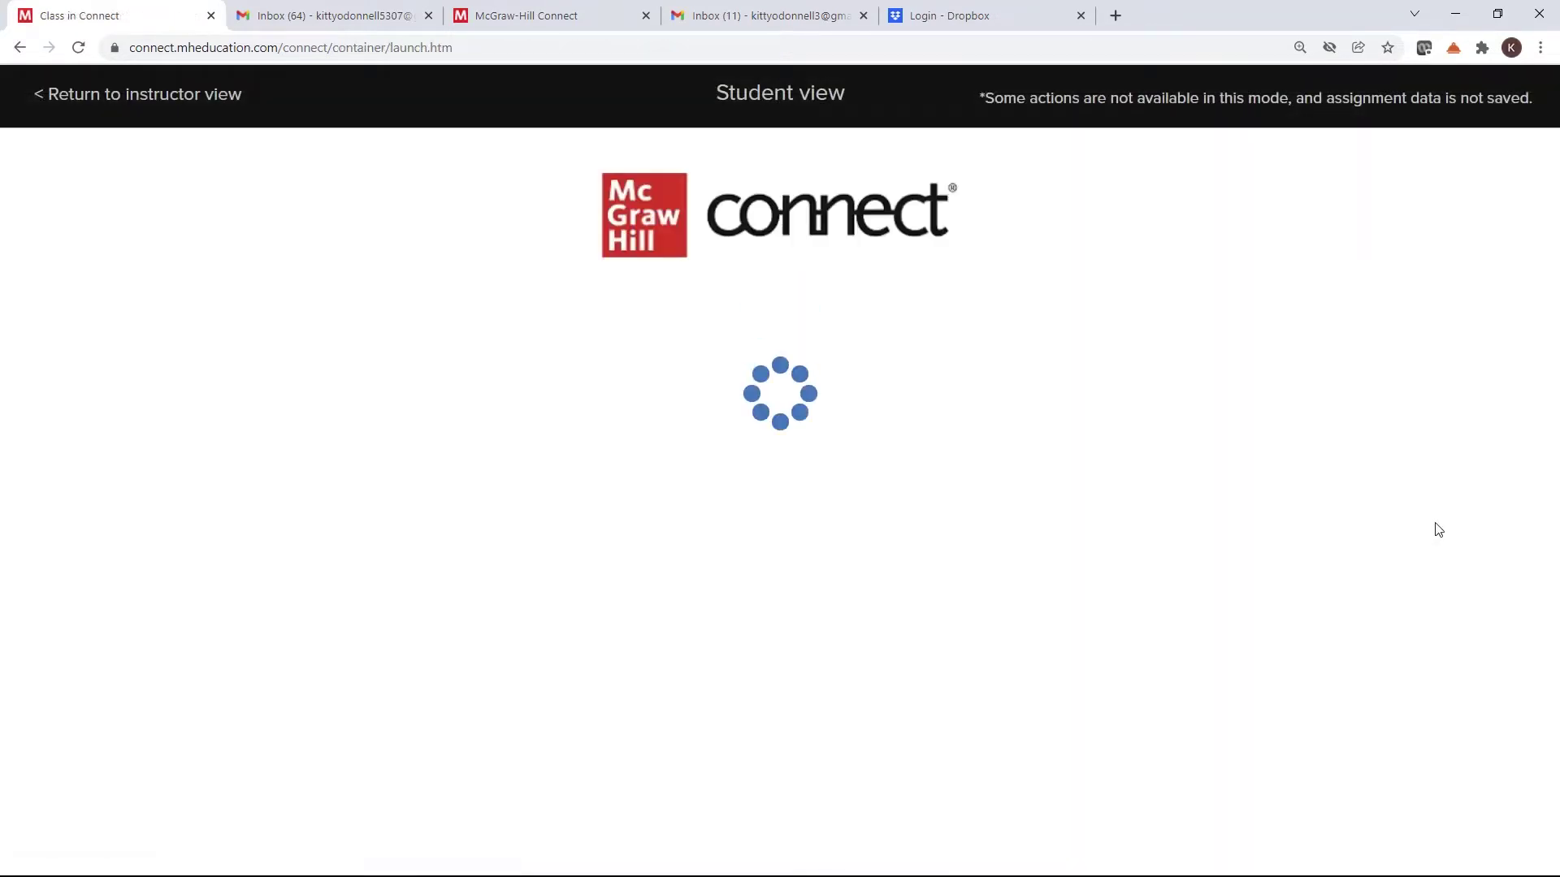
pyautogui.click(1521, 321)
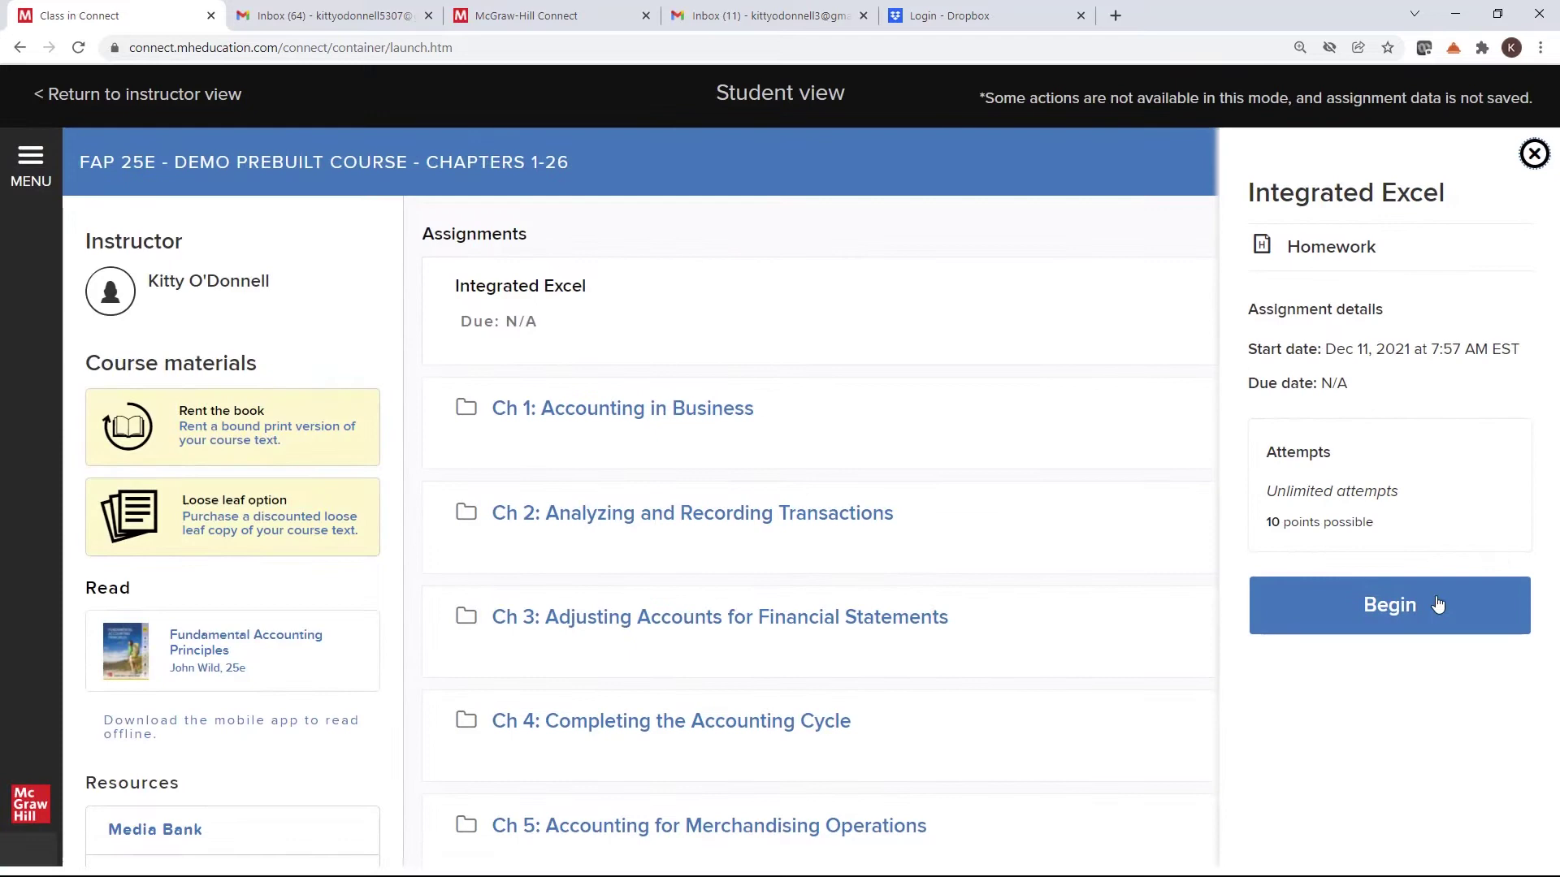
pyautogui.click(1403, 615)
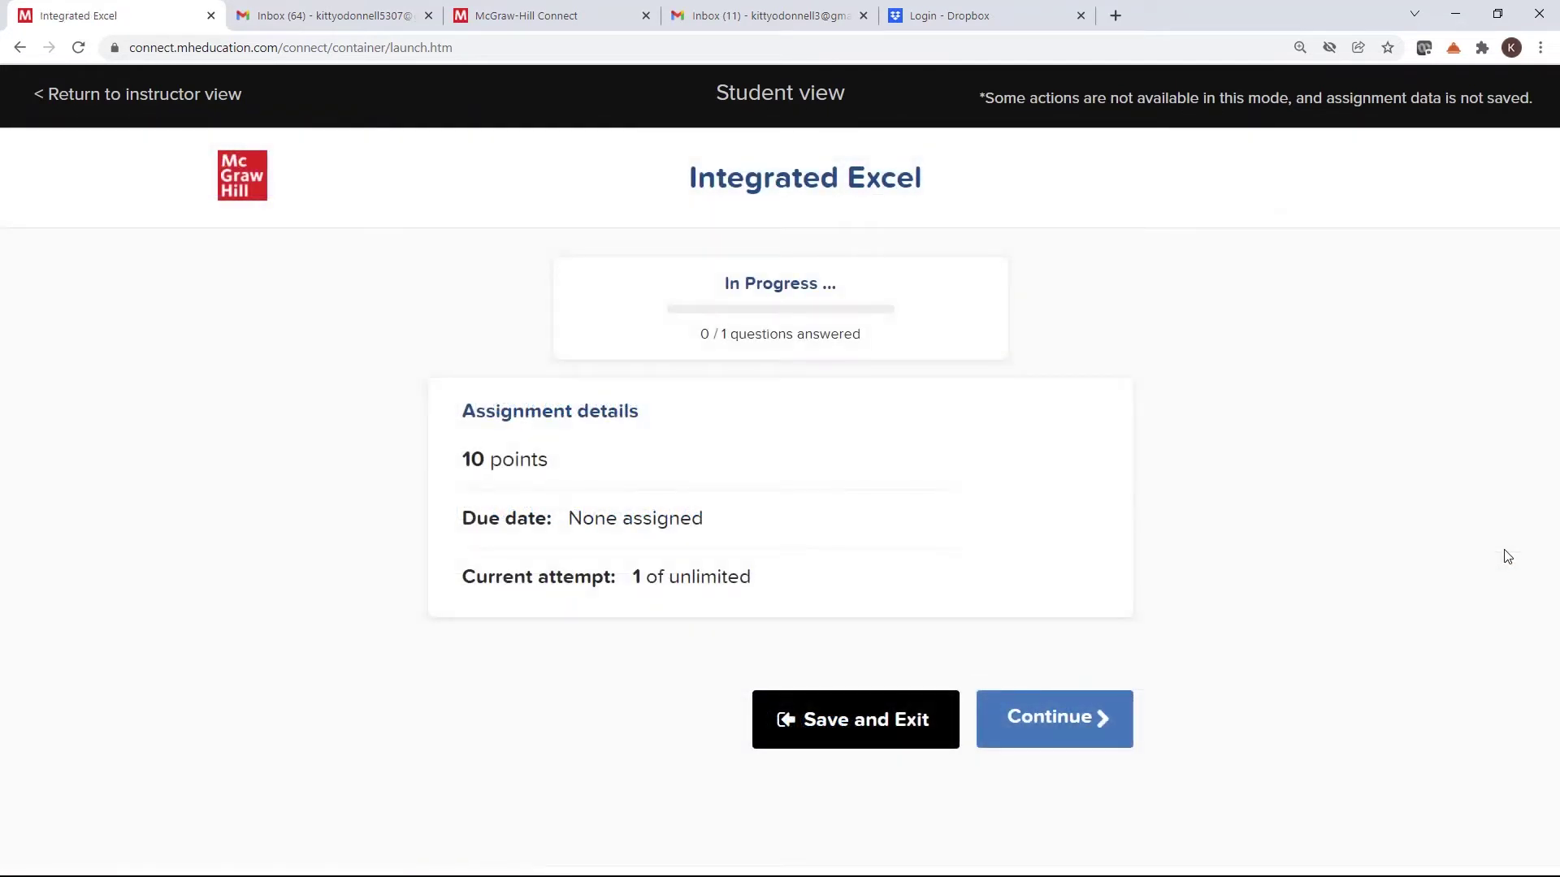
pyautogui.click(1072, 734)
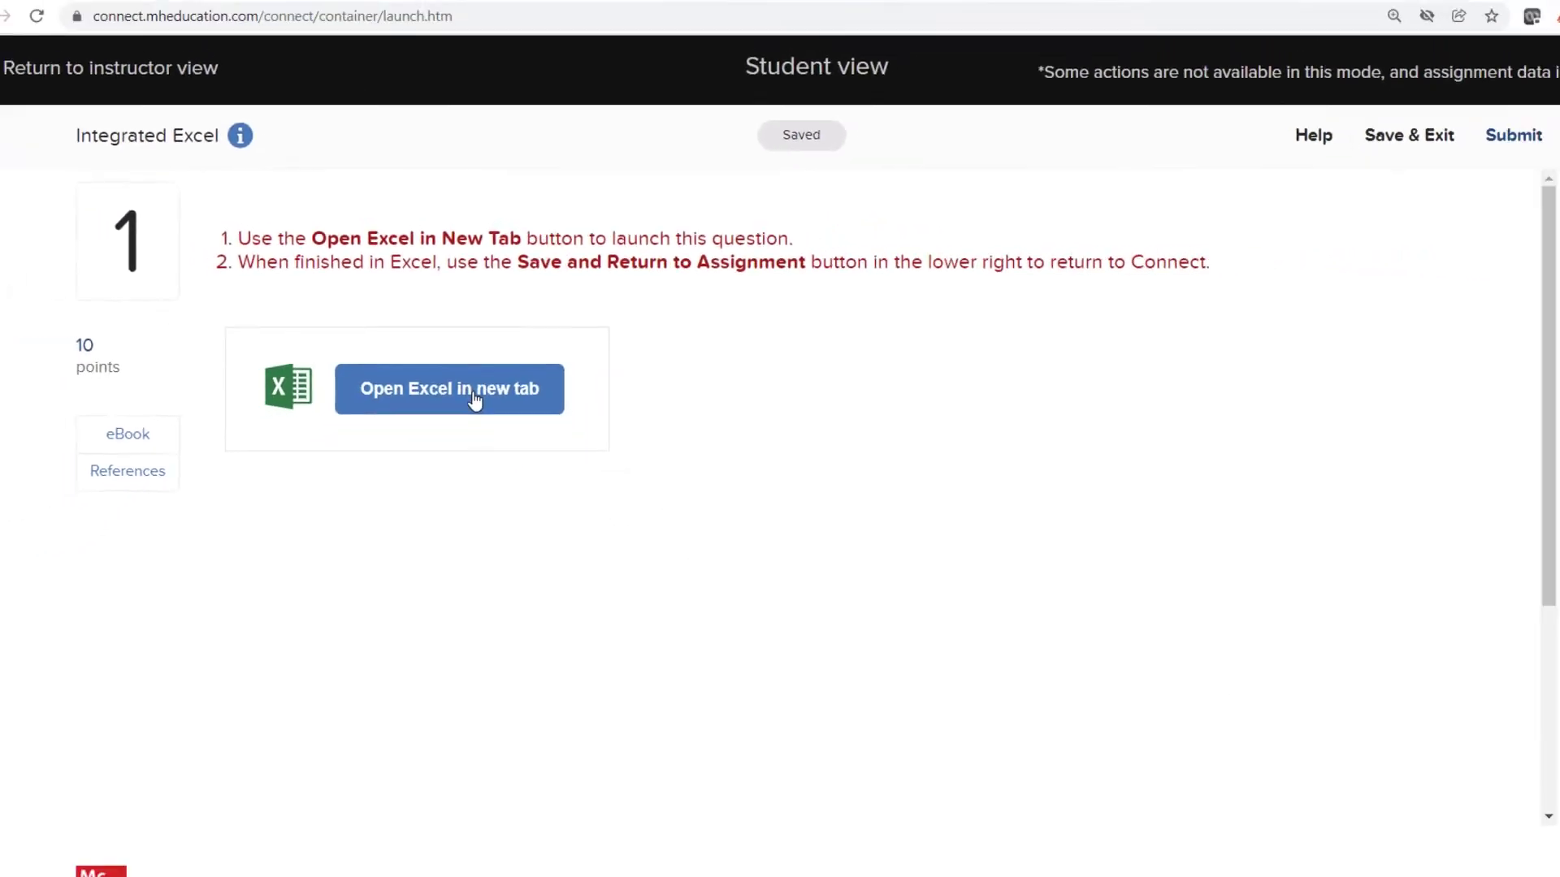
pyautogui.click(472, 393)
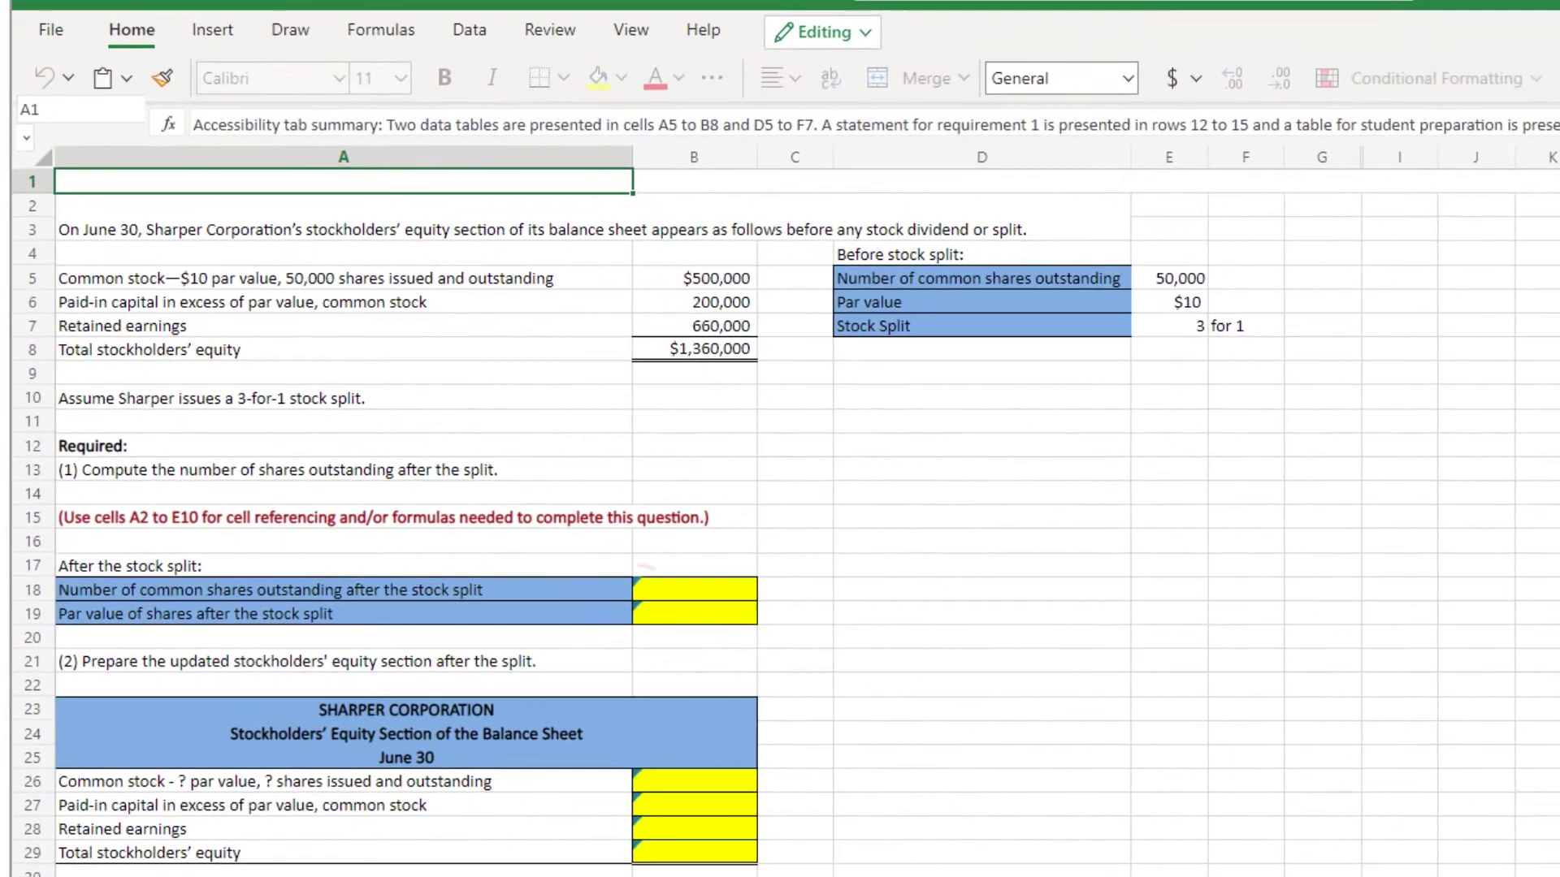
# Enter =E5*E7 in B18 to get 150,000 shares after the split.
pyautogui.click(689, 588)
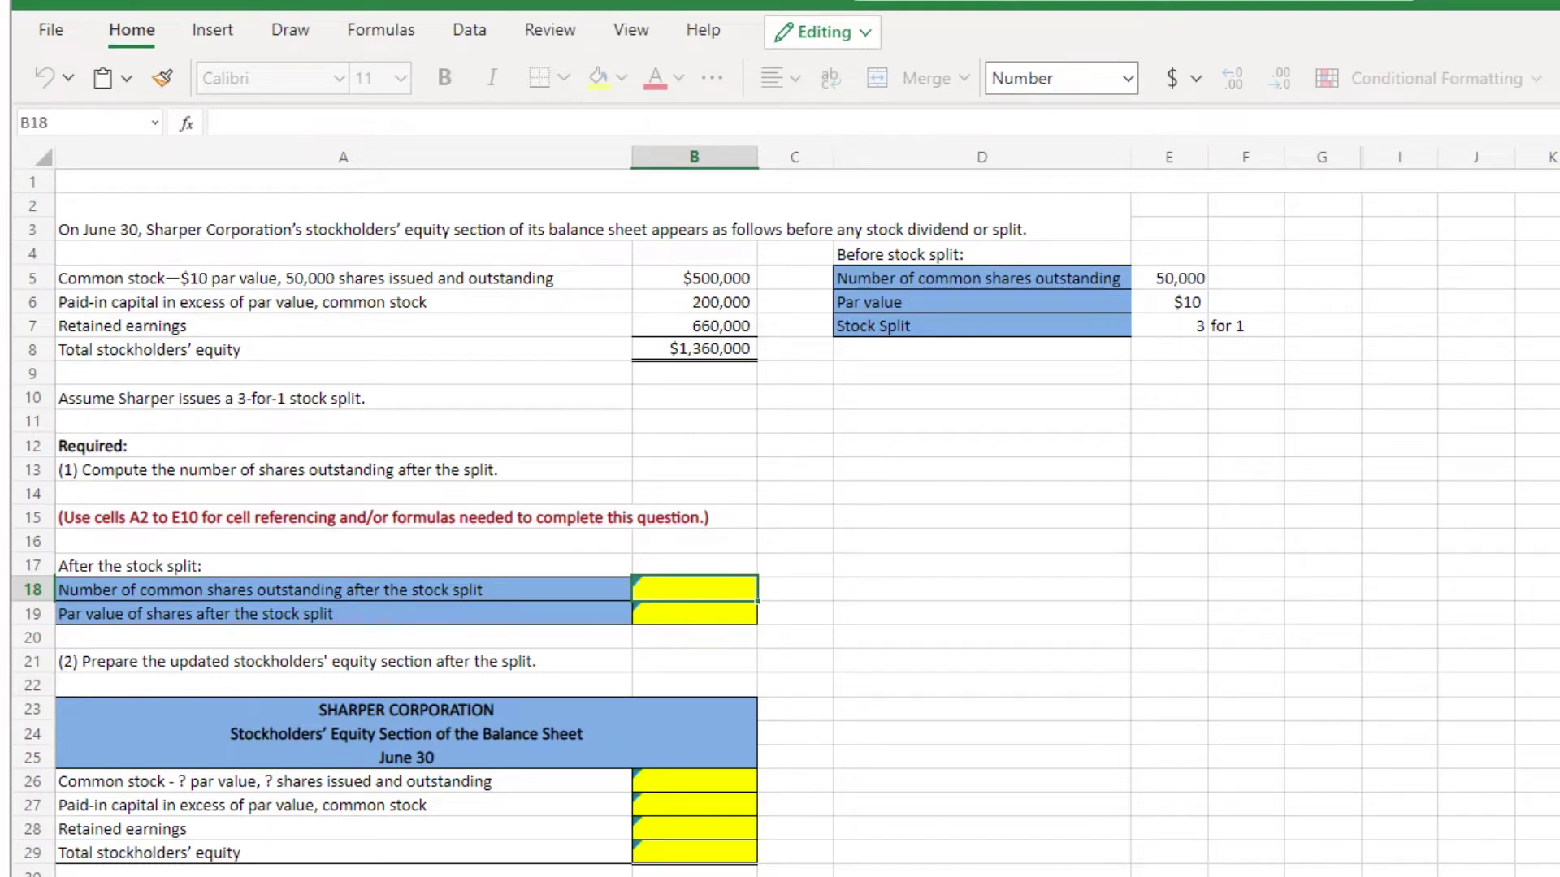
pyautogui.write('=')
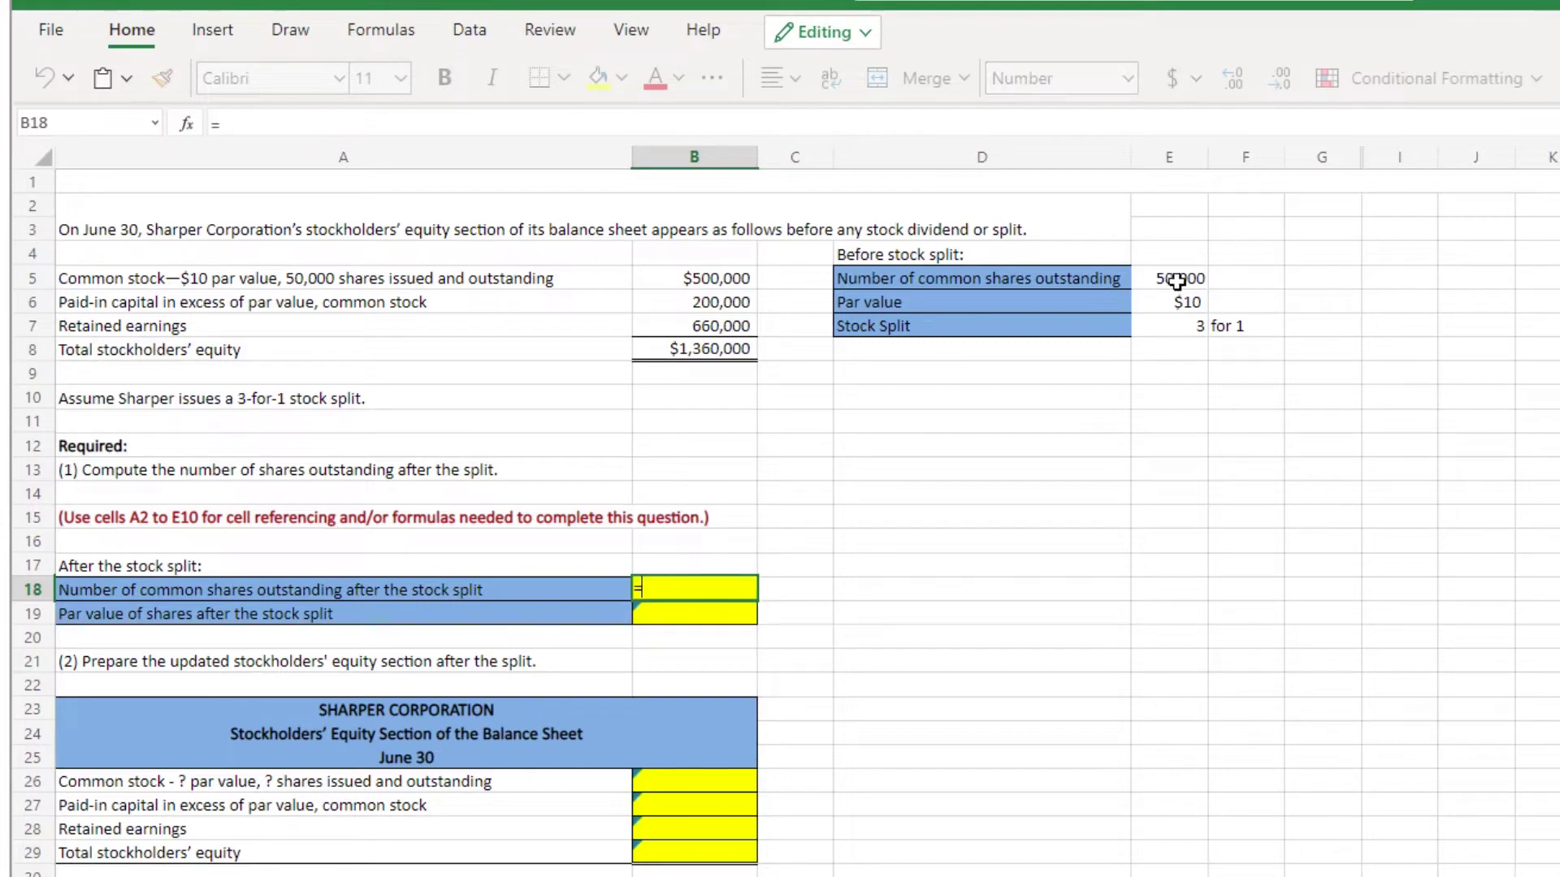
pyautogui.click(1174, 278)
pyautogui.write('*')
pyautogui.click(1184, 324)
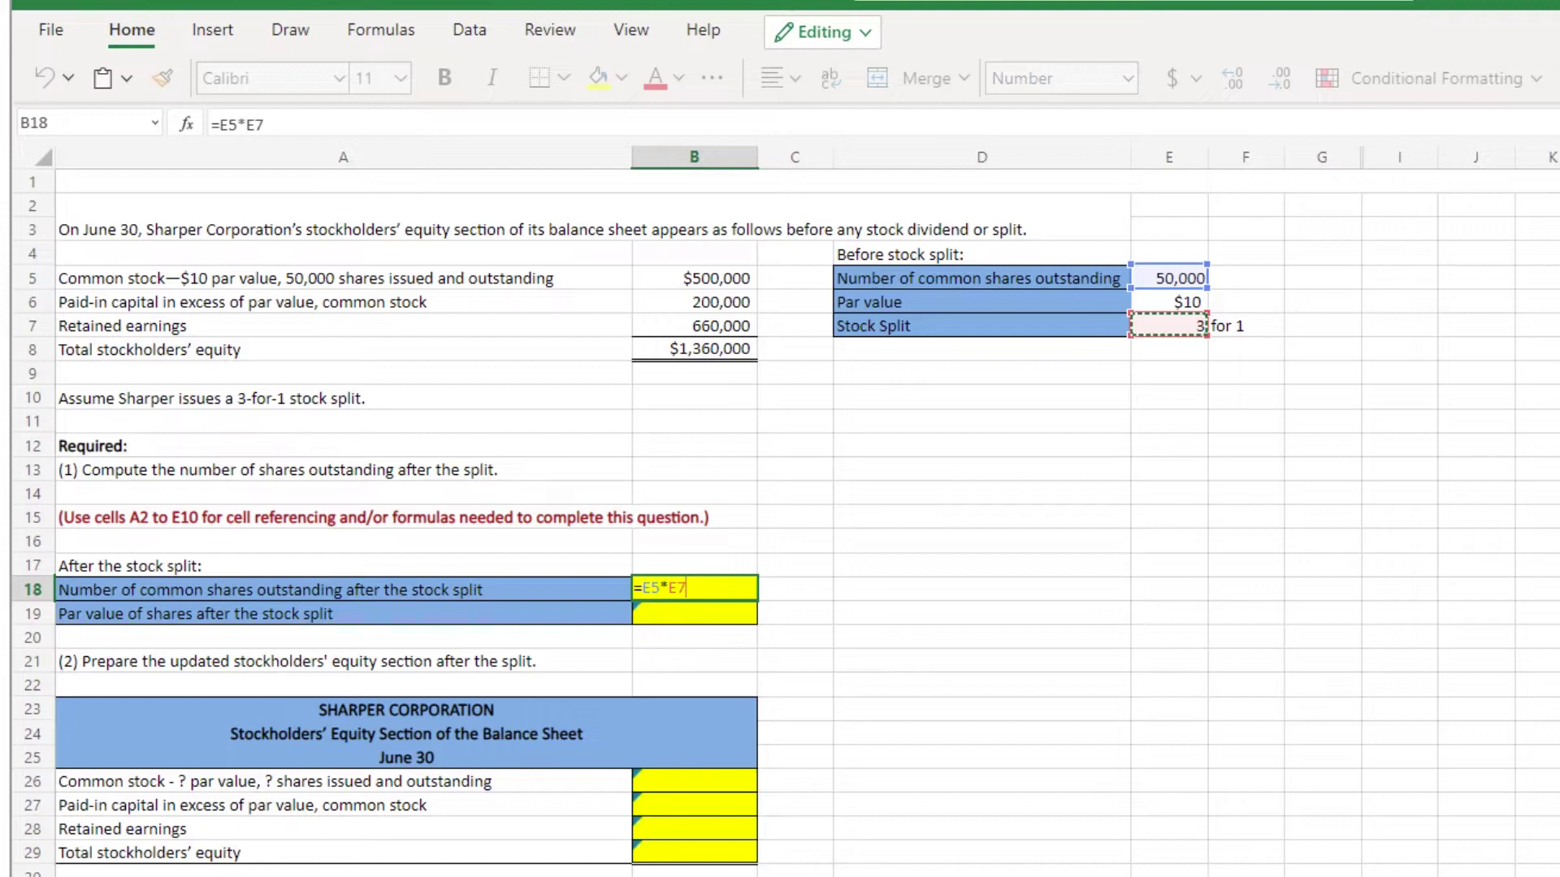
pyautogui.press('Return')
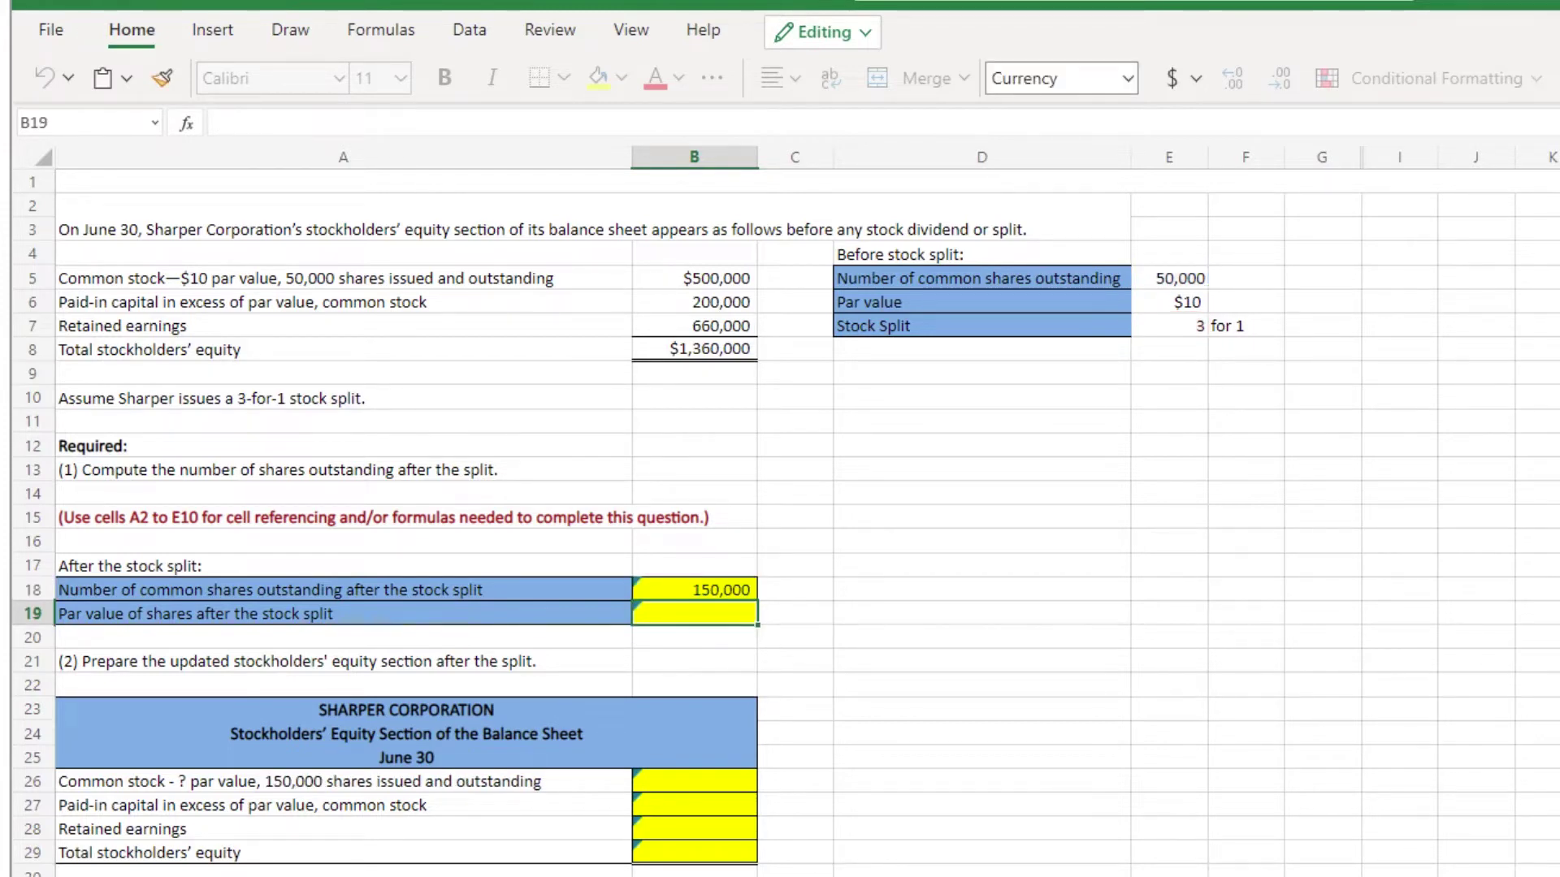
# Enter =E6/E7 in B19 for the $3.33 par value after the split.
pyautogui.write('=')
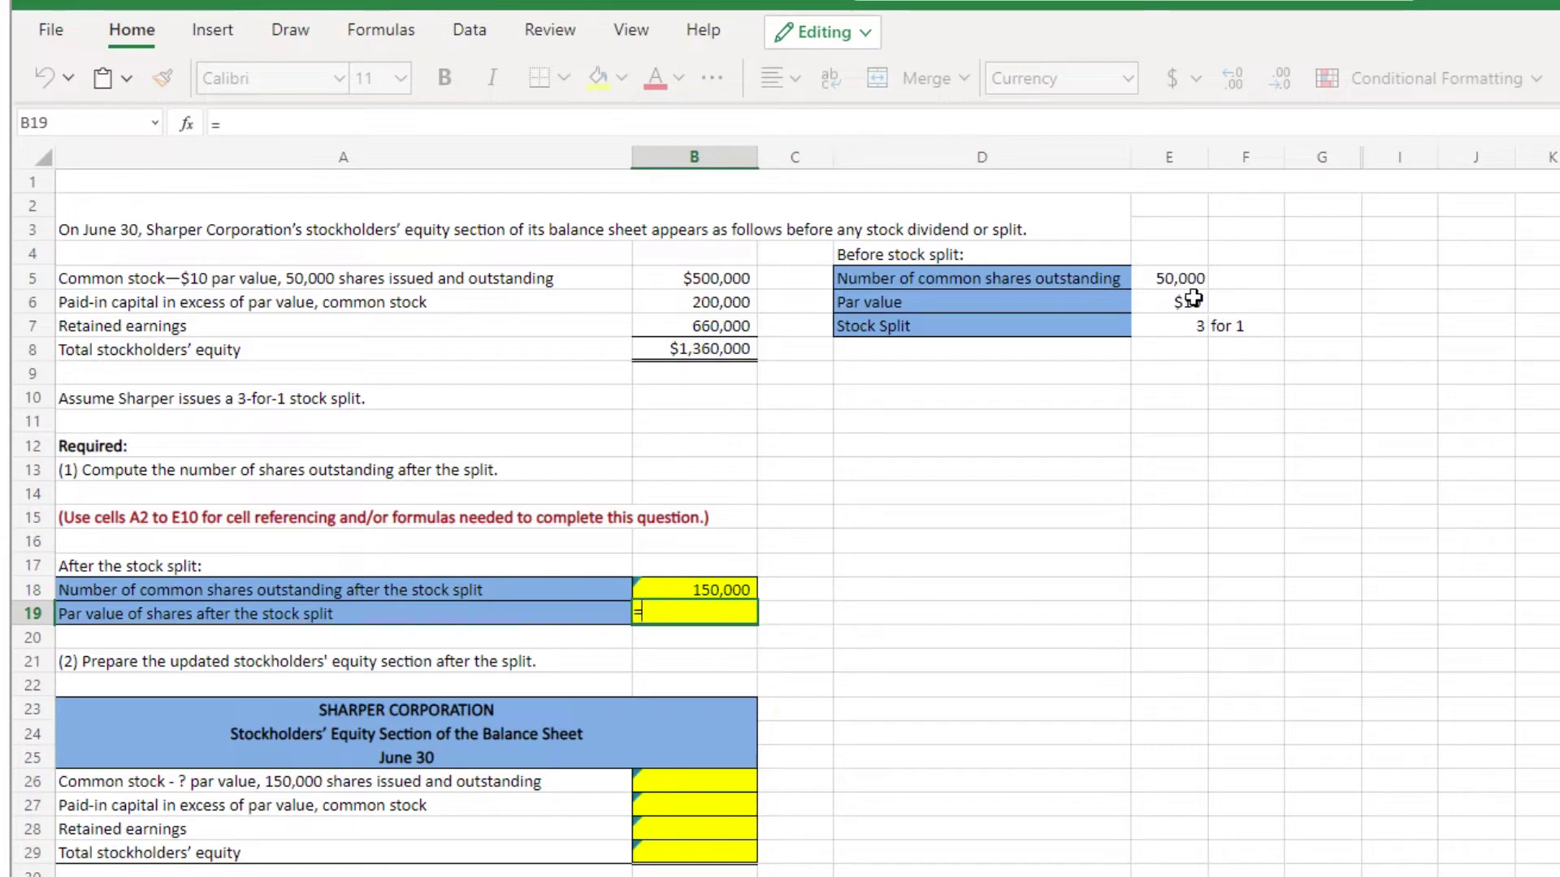
pyautogui.click(1190, 301)
pyautogui.write('/')
pyautogui.click(1190, 325)
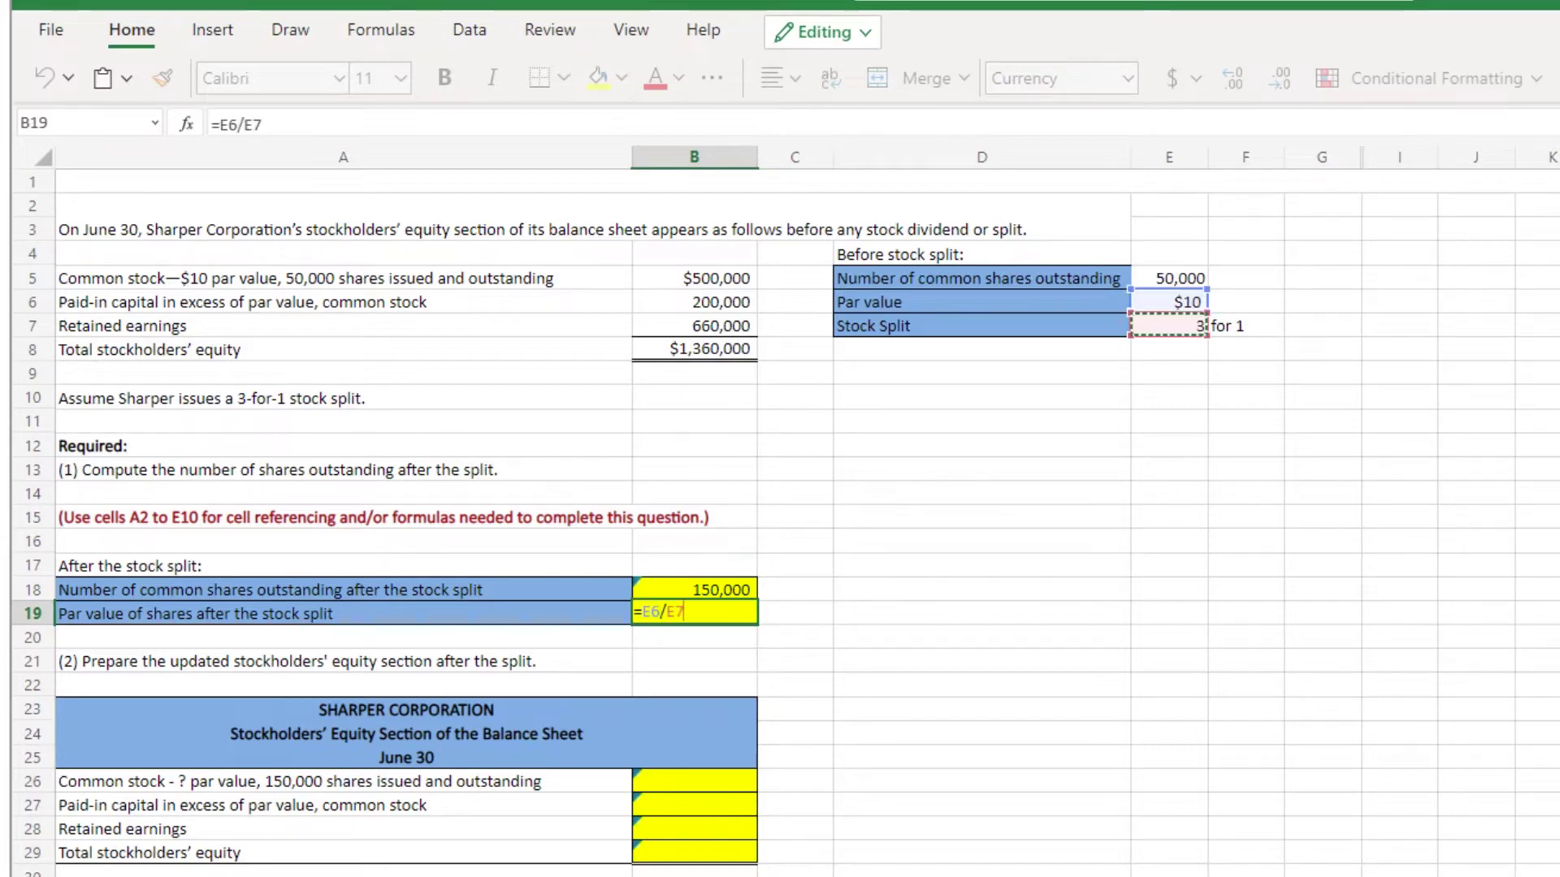
pyautogui.press('Return')
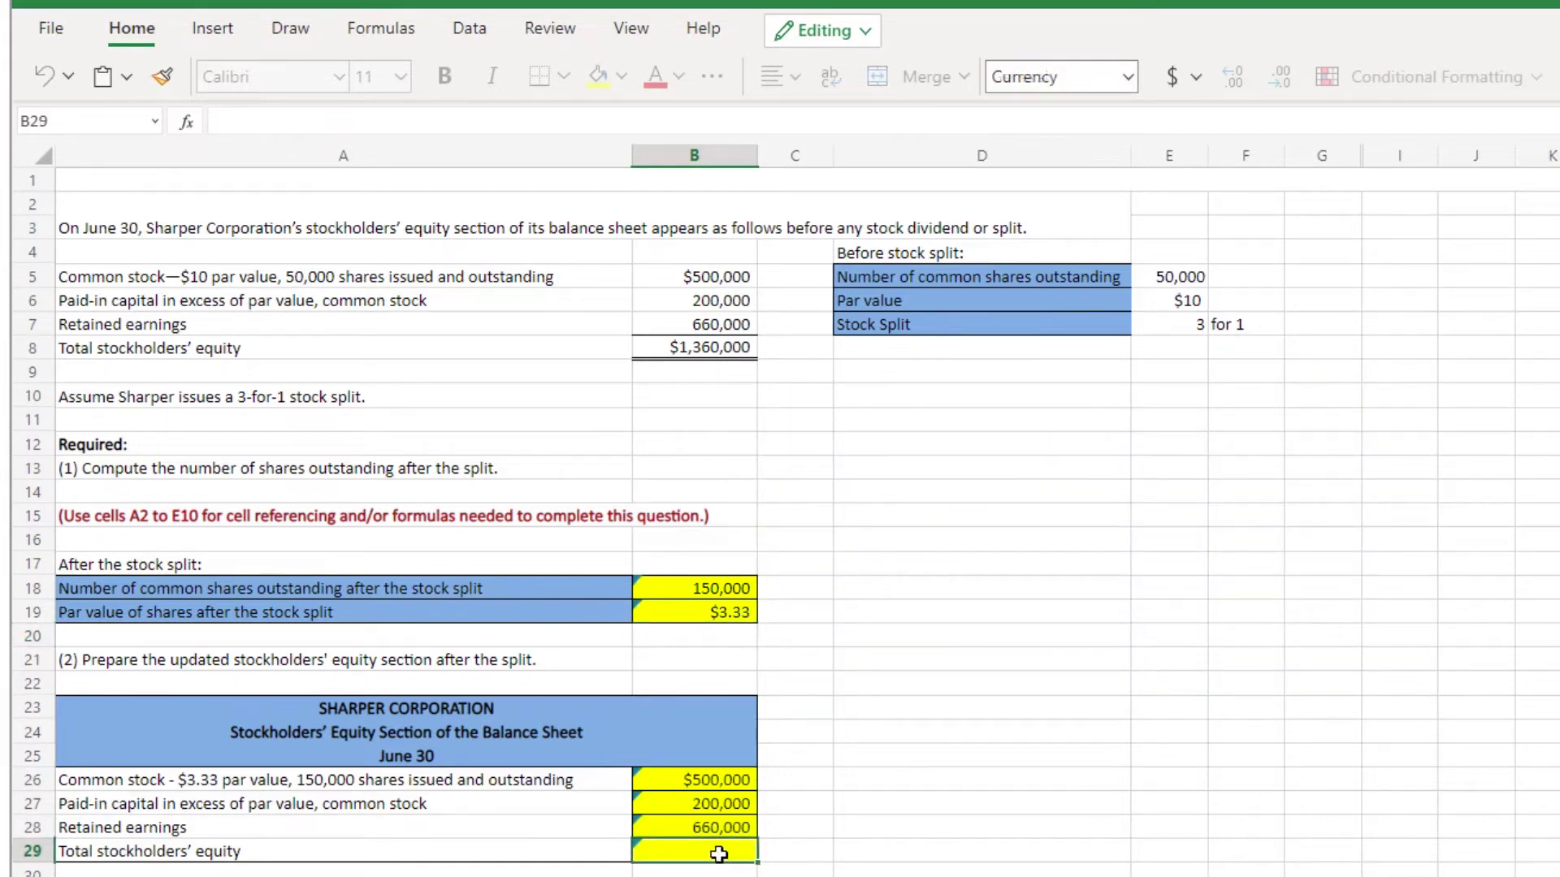
# Total the equity lines in B29 with =B26+B27+B28.
pyautogui.write('=')
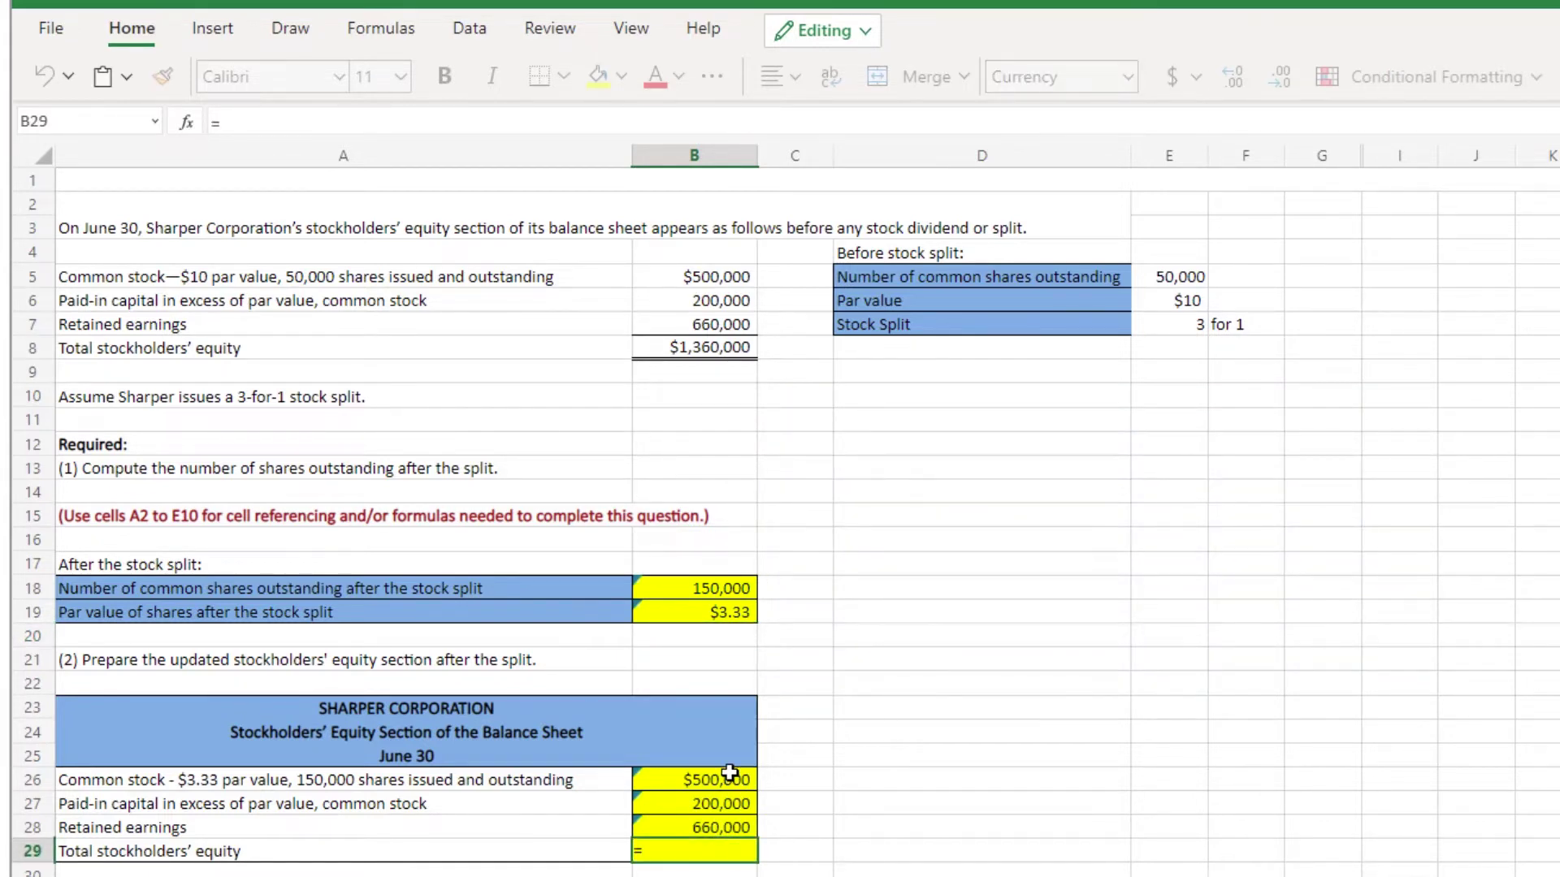
pyautogui.click(730, 773)
pyautogui.write('+')
pyautogui.click(727, 805)
pyautogui.write('+')
pyautogui.click(736, 825)
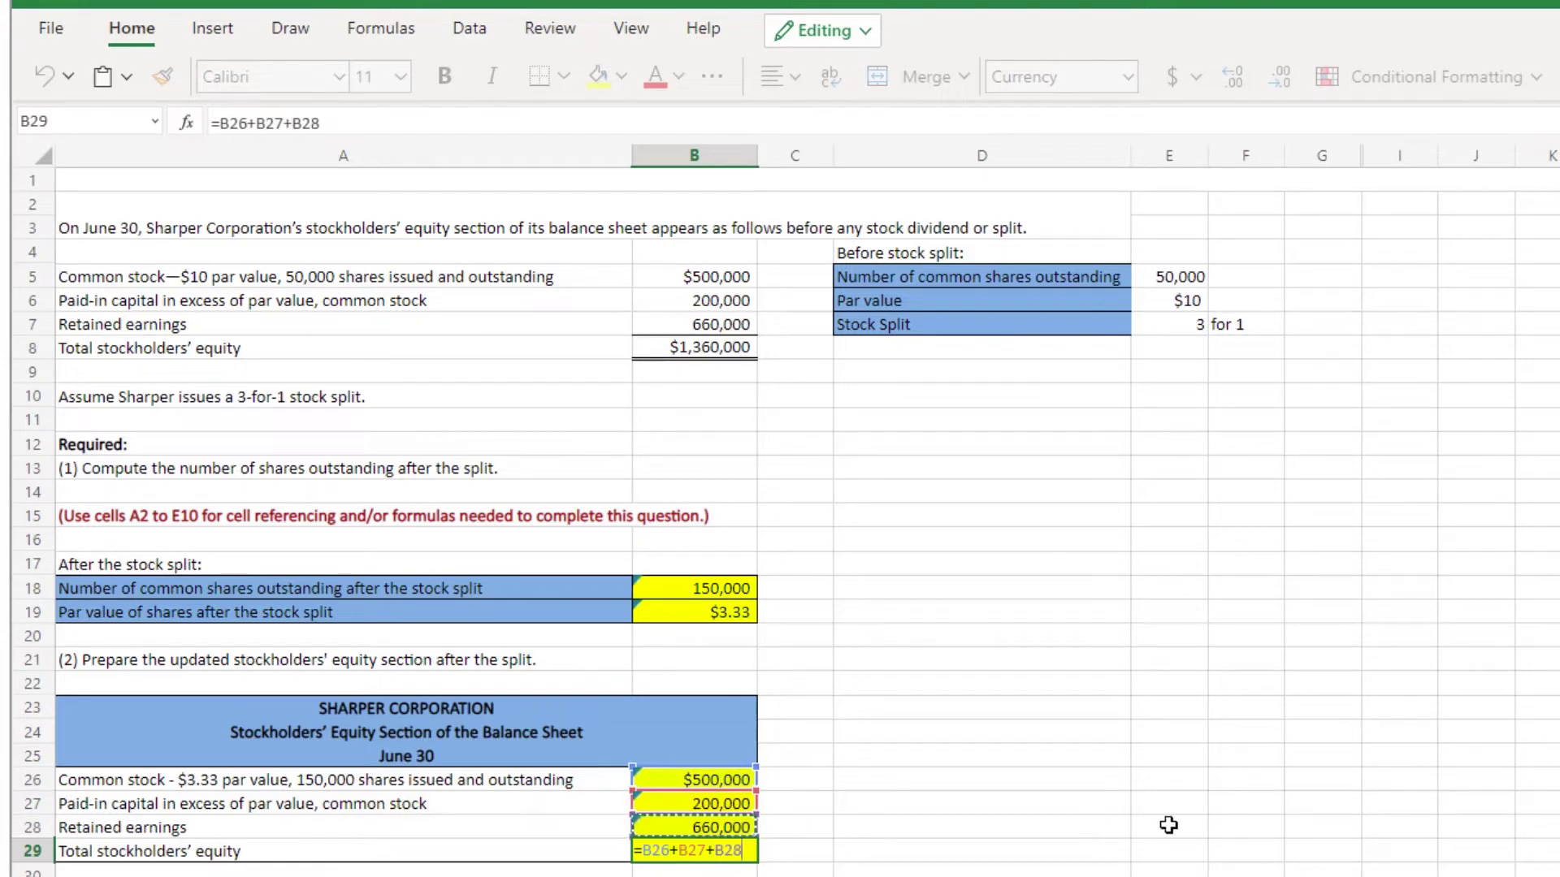
pyautogui.press('Return')
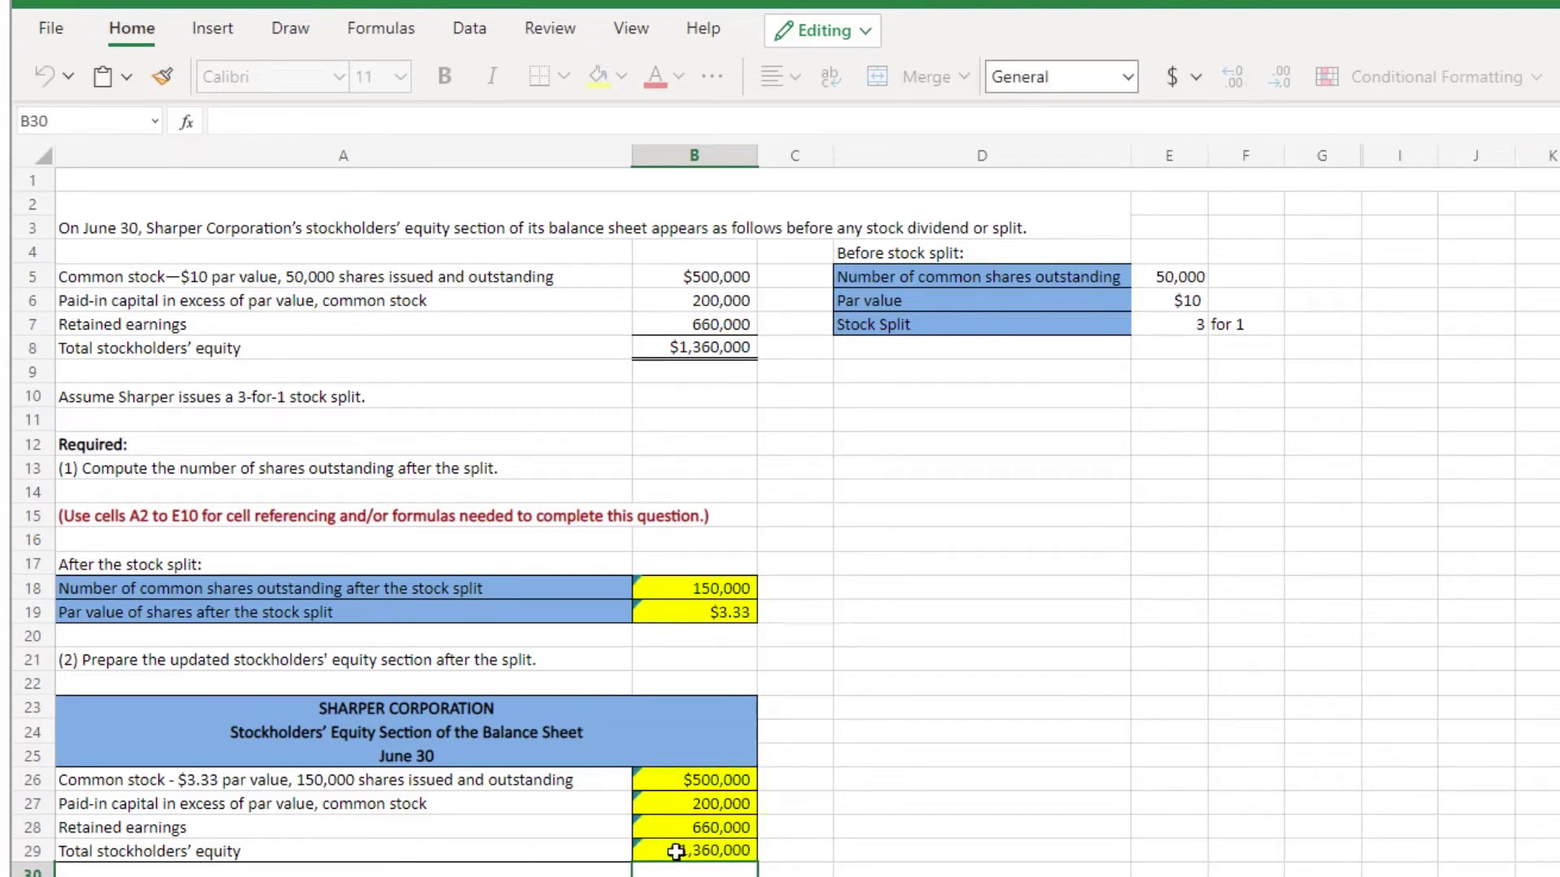
# Rewrite the B29 total as =SUM(B26:B28), giving $1,360,000 stockholders' equity.
pyautogui.click(676, 851)
pyautogui.write('=sum(')
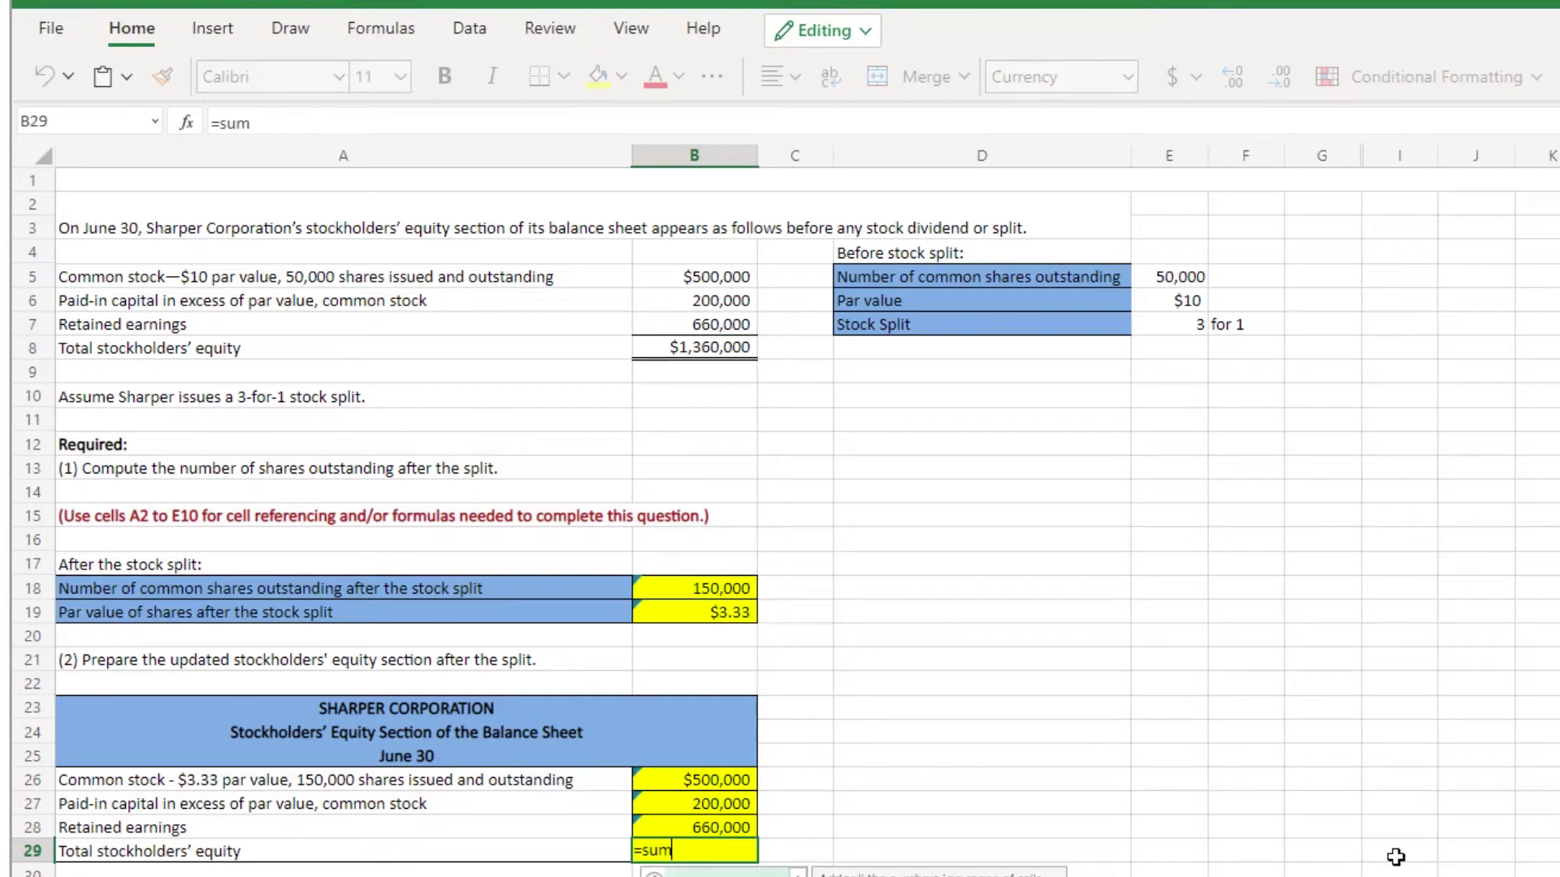
pyautogui.press('Up')
pyautogui.hotkey('shift', 'Up')
pyautogui.hotkey('shift', 'Up')
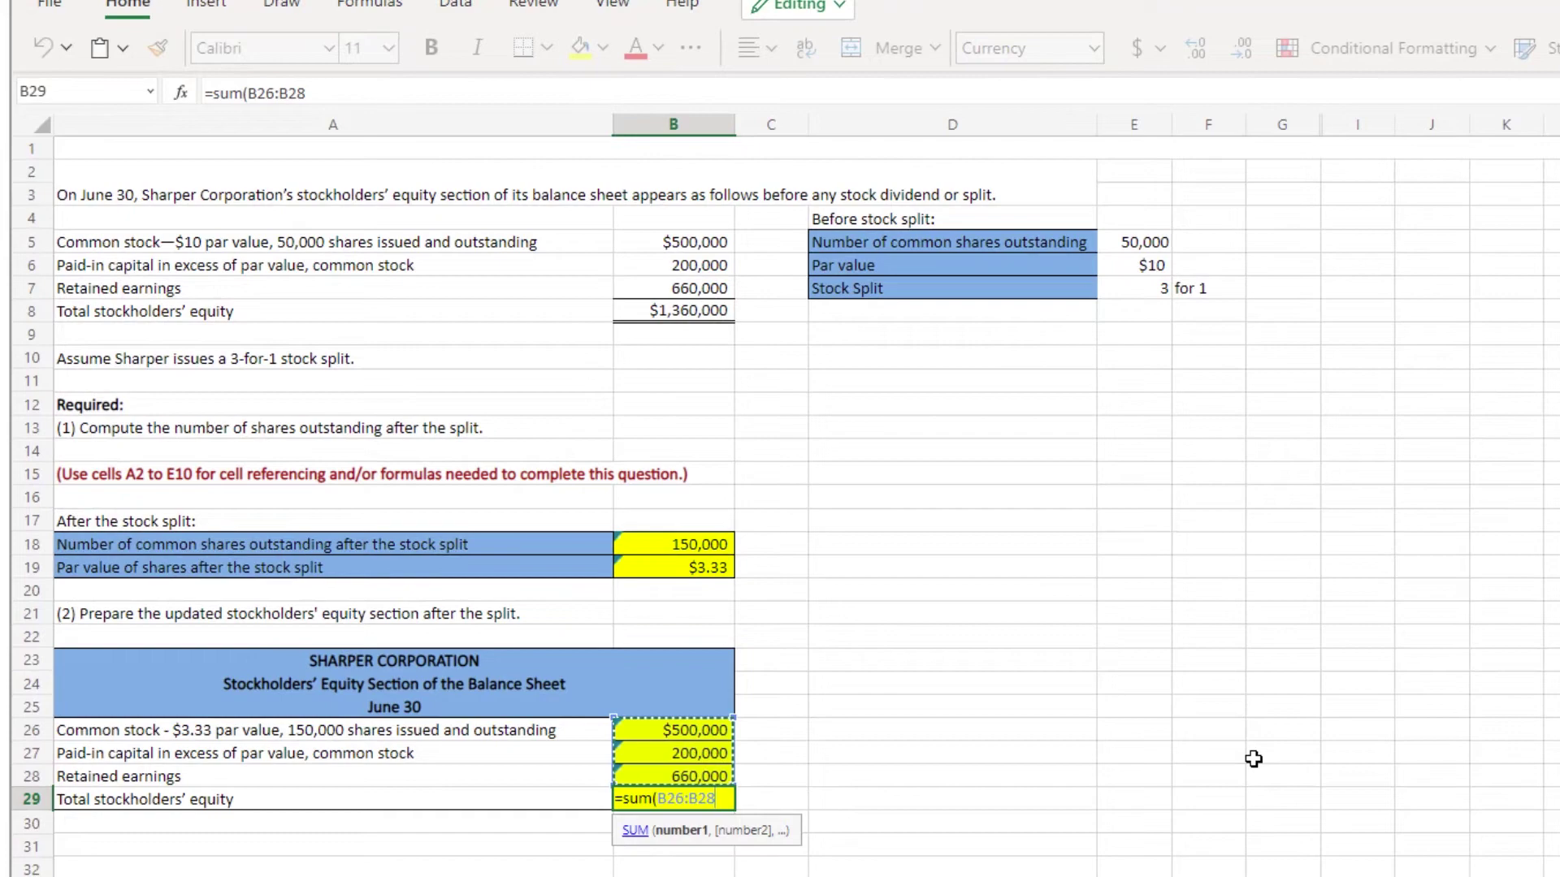
pyautogui.write(')')
pyautogui.press('Return')
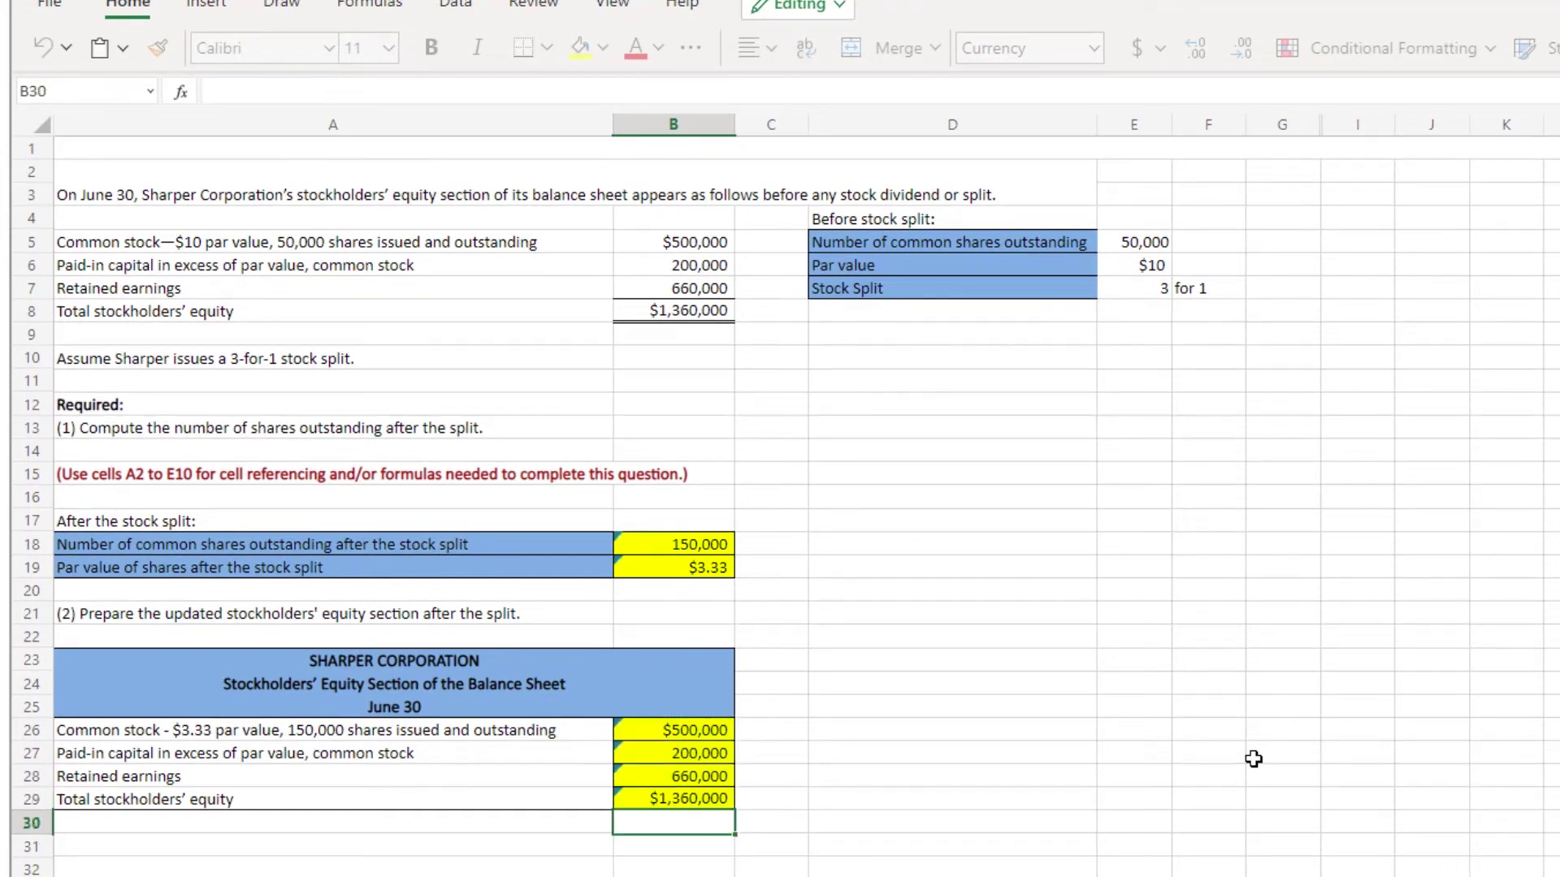
pyautogui.click(723, 798)
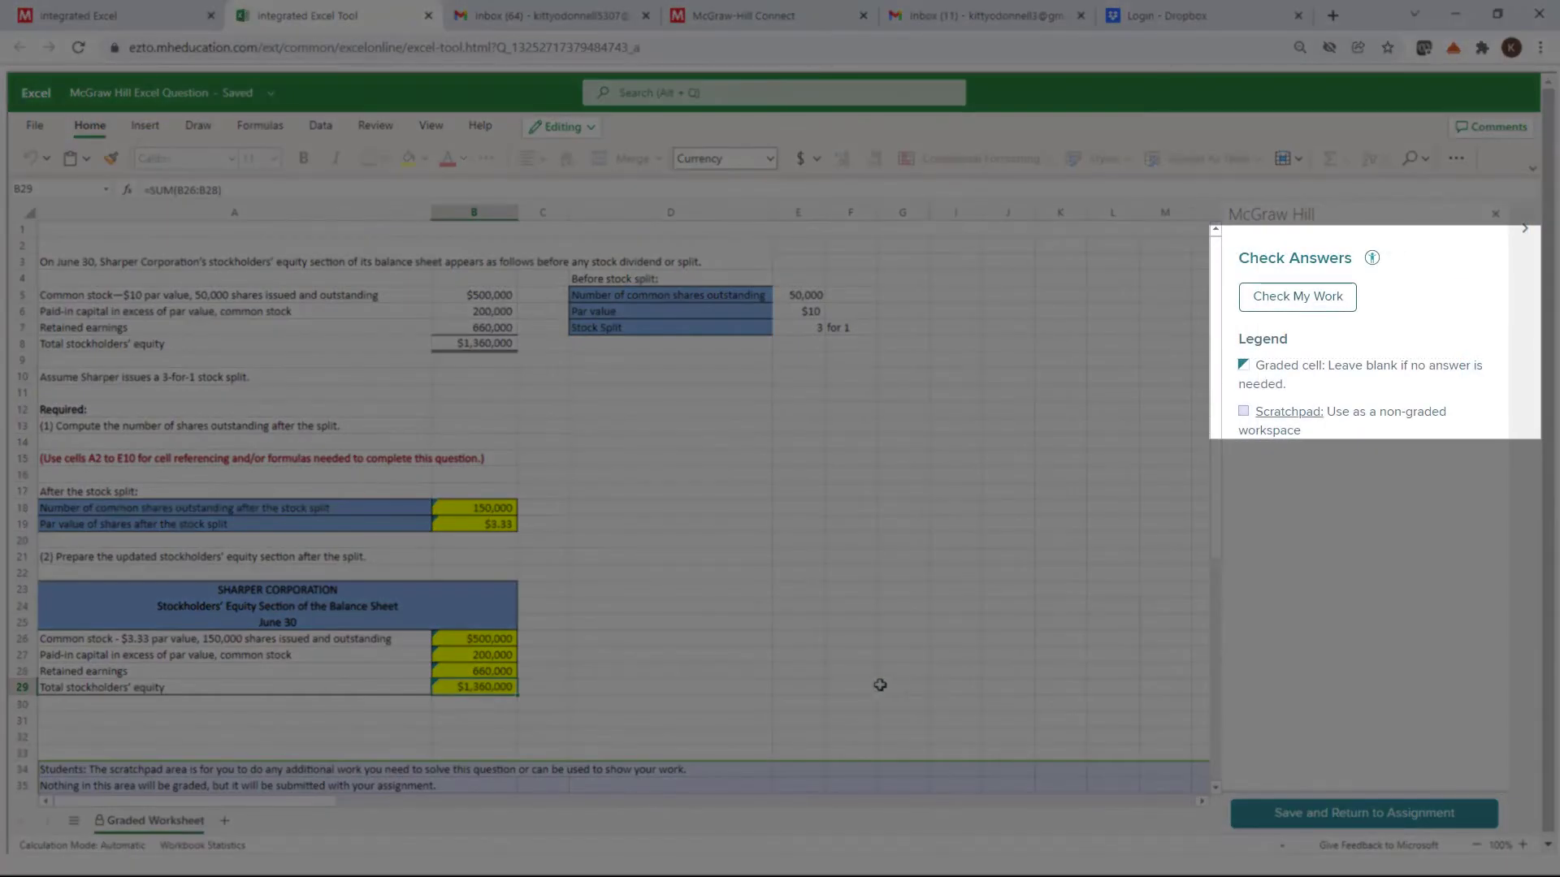
# Run Check My Work to confirm all entered answers are correct.
pyautogui.click(1297, 296)
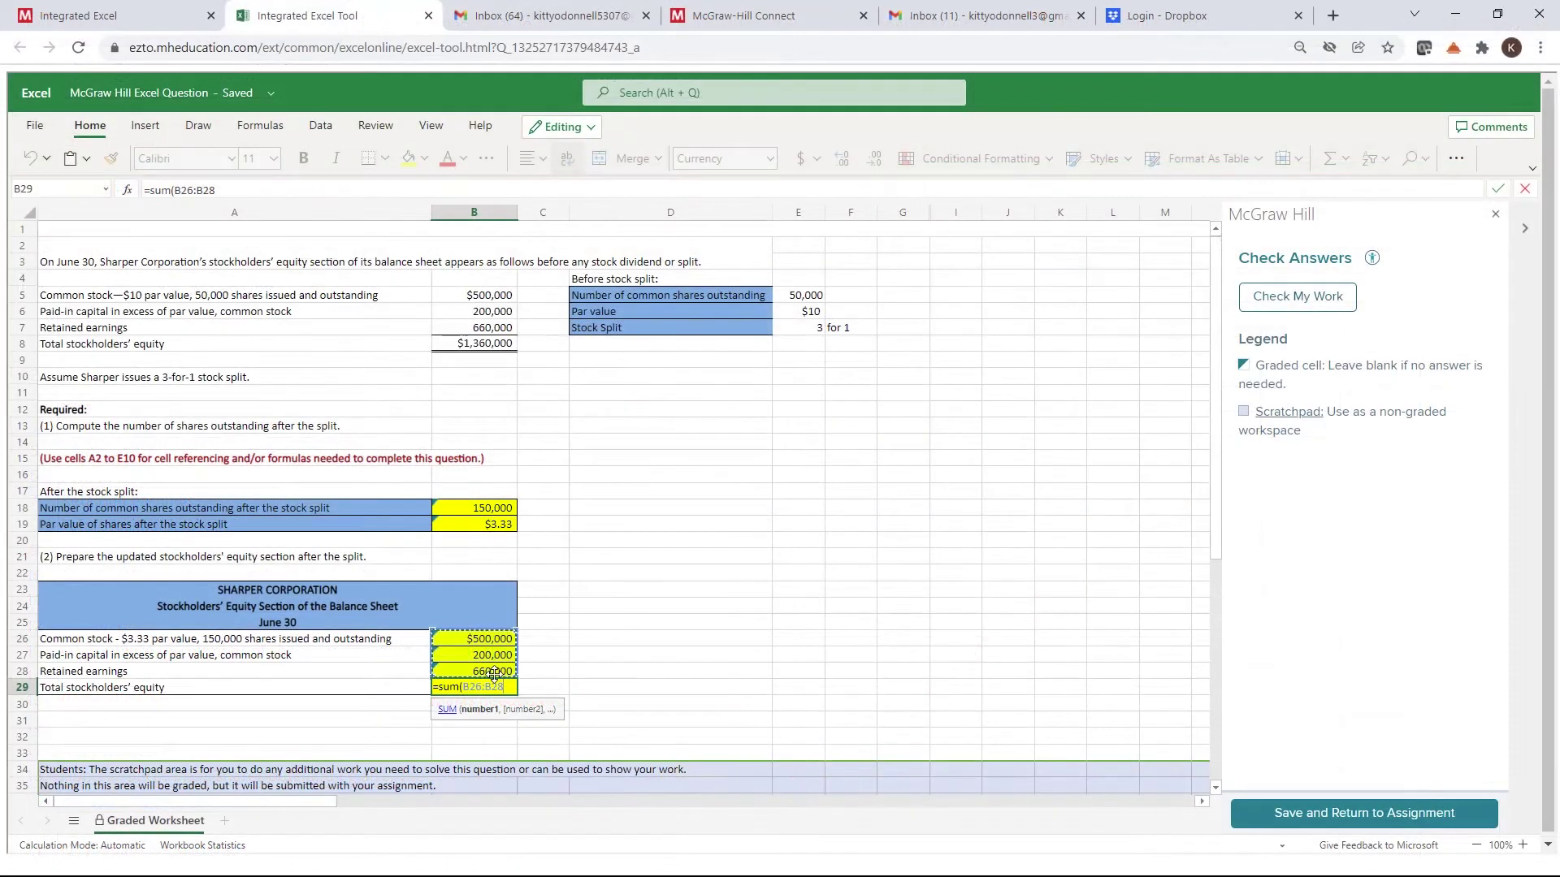
pyautogui.press('Return')
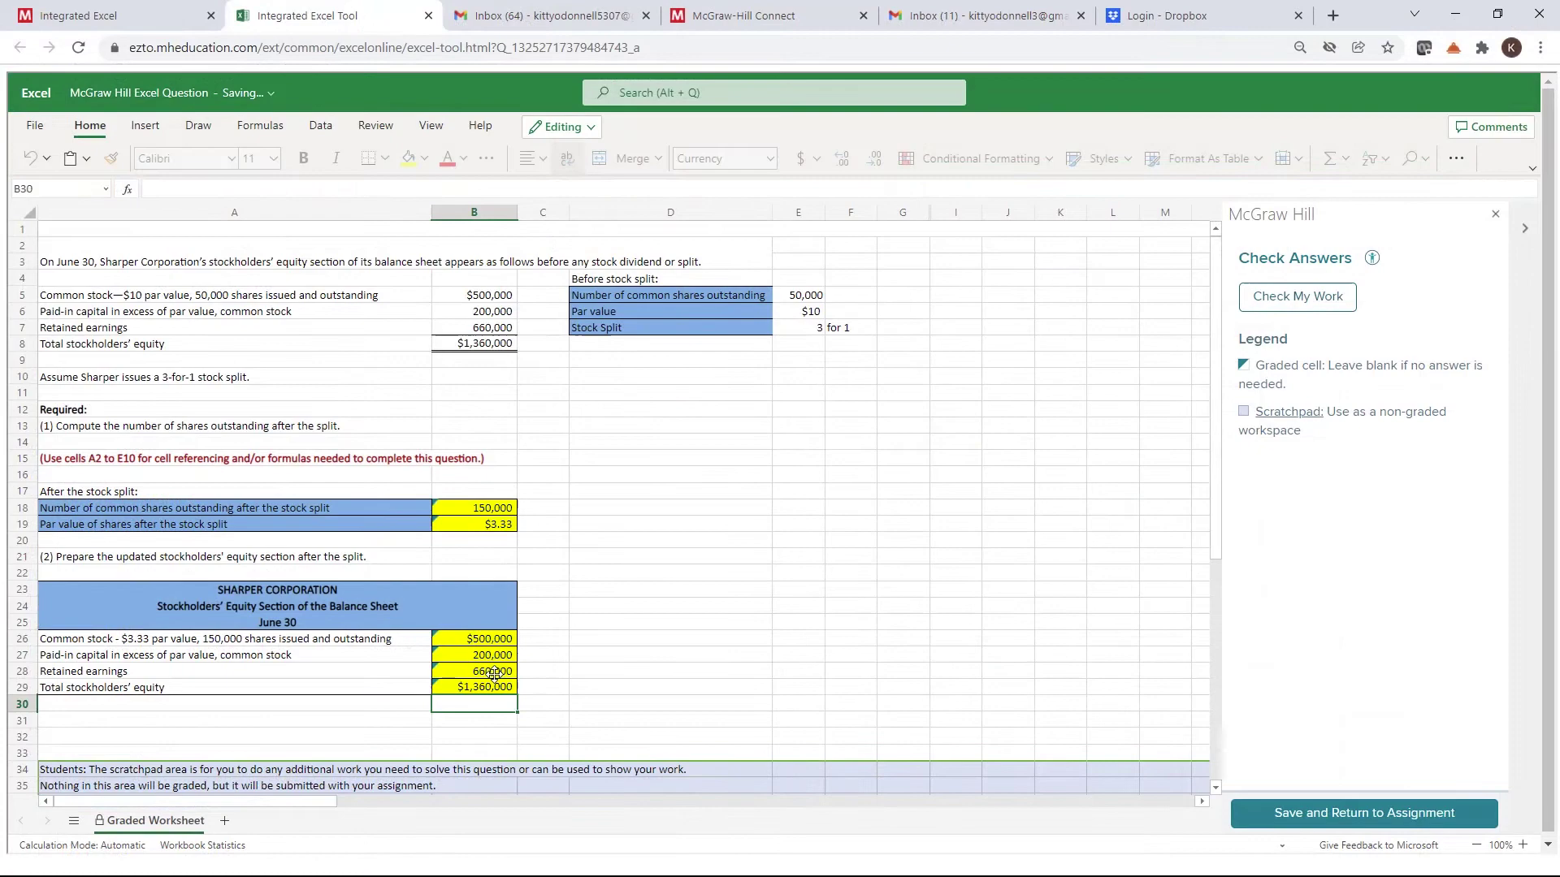
pyautogui.click(1309, 307)
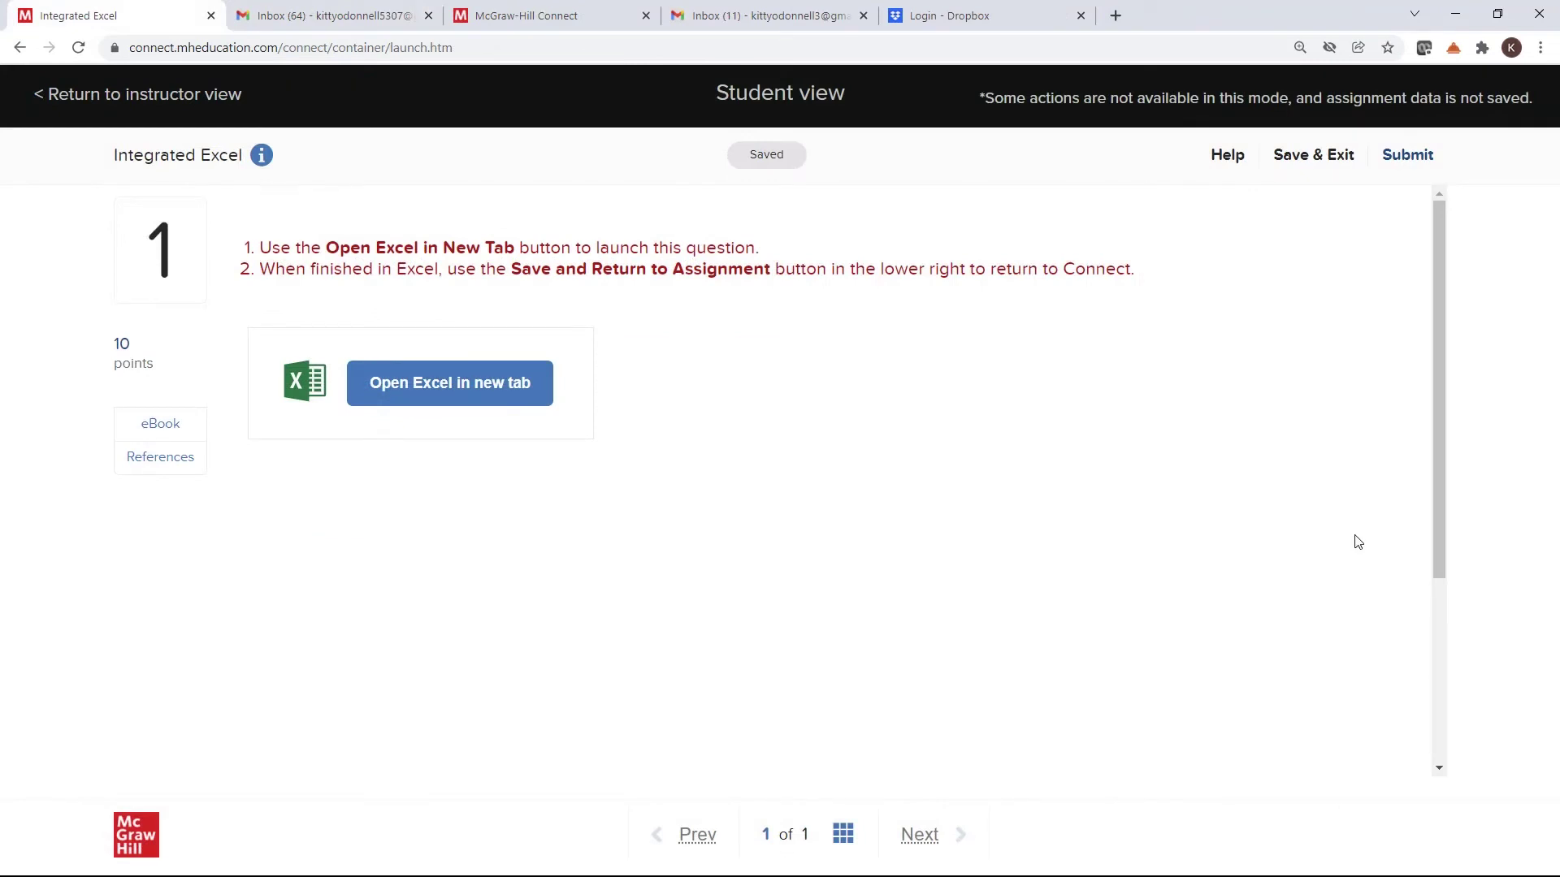
# Submit the assignment and confirm, earning 10/10 points.
pyautogui.click(1409, 160)
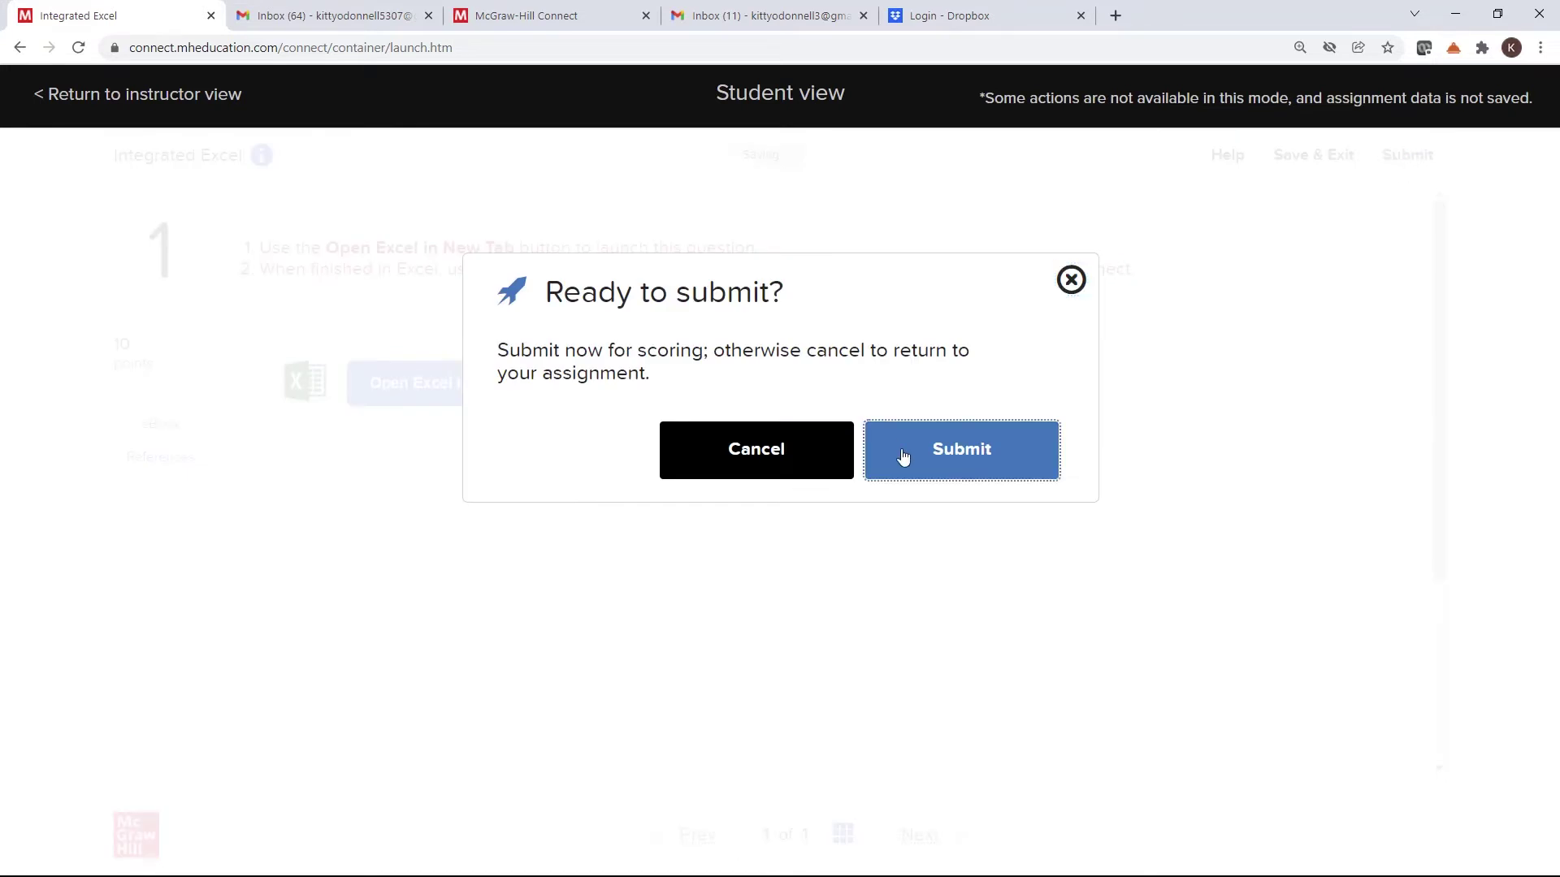
pyautogui.click(904, 457)
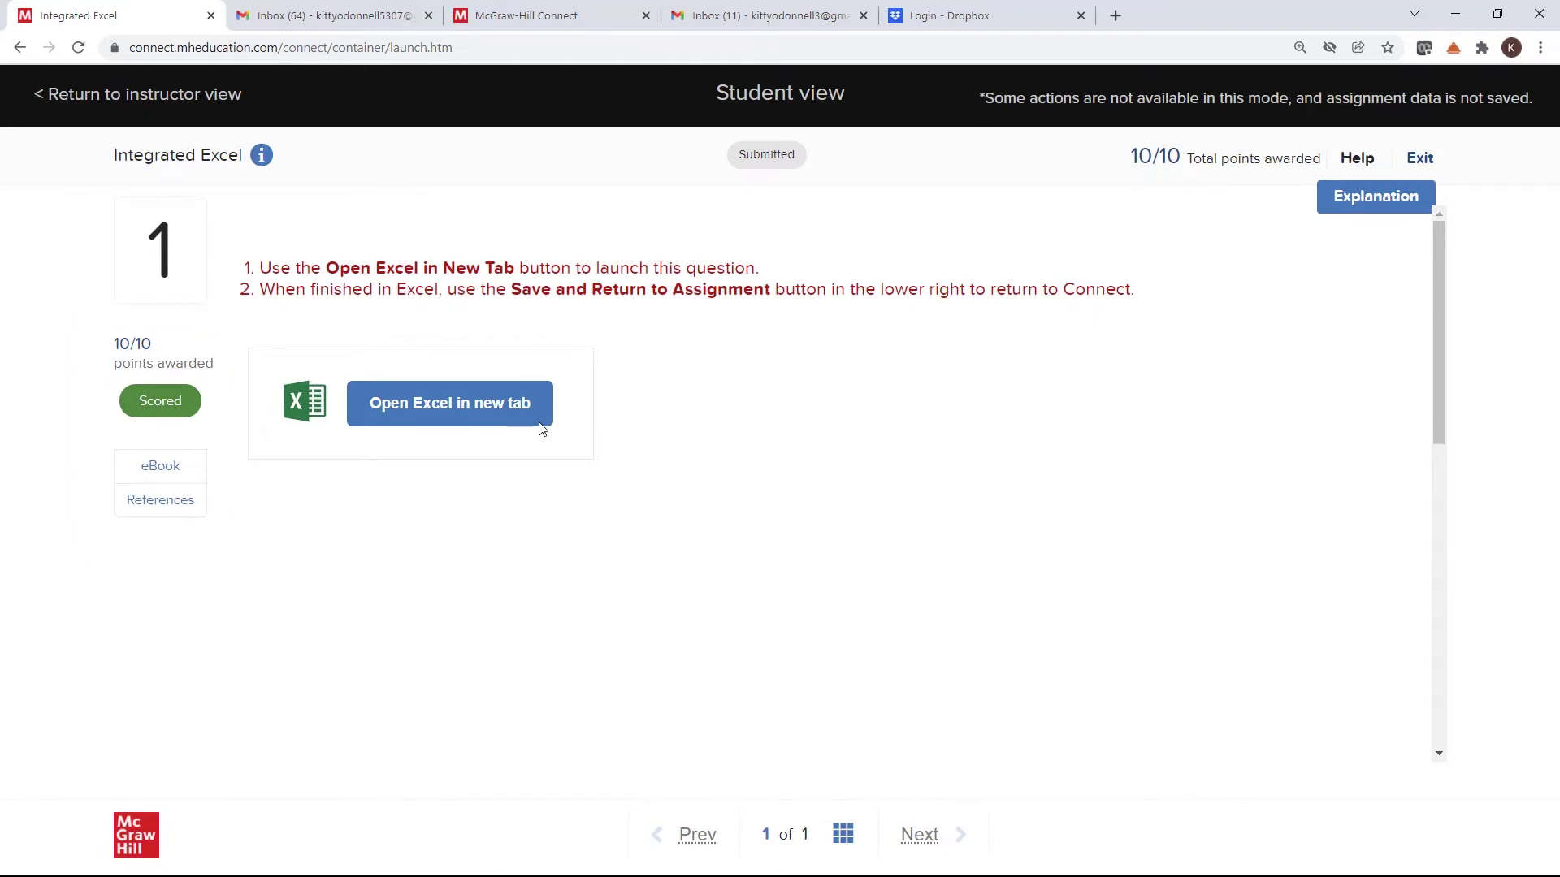
# Show correct answers in the reopened worksheet, revealing formulas like =E5*E7 and =SUM(B26:B28).
pyautogui.click(439, 415)
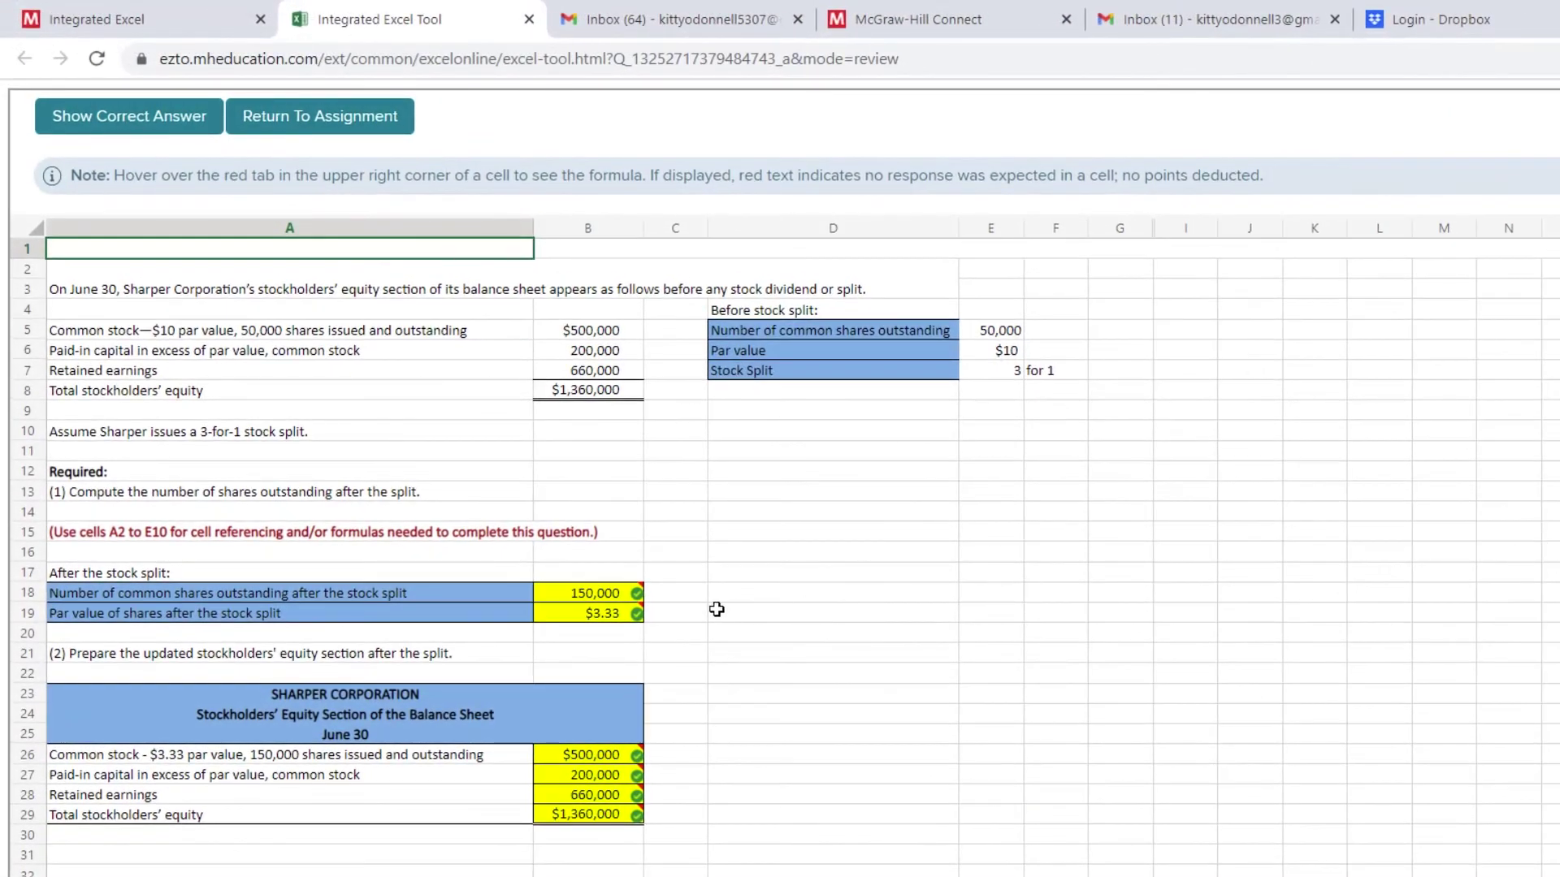
pyautogui.moveTo(641, 585)
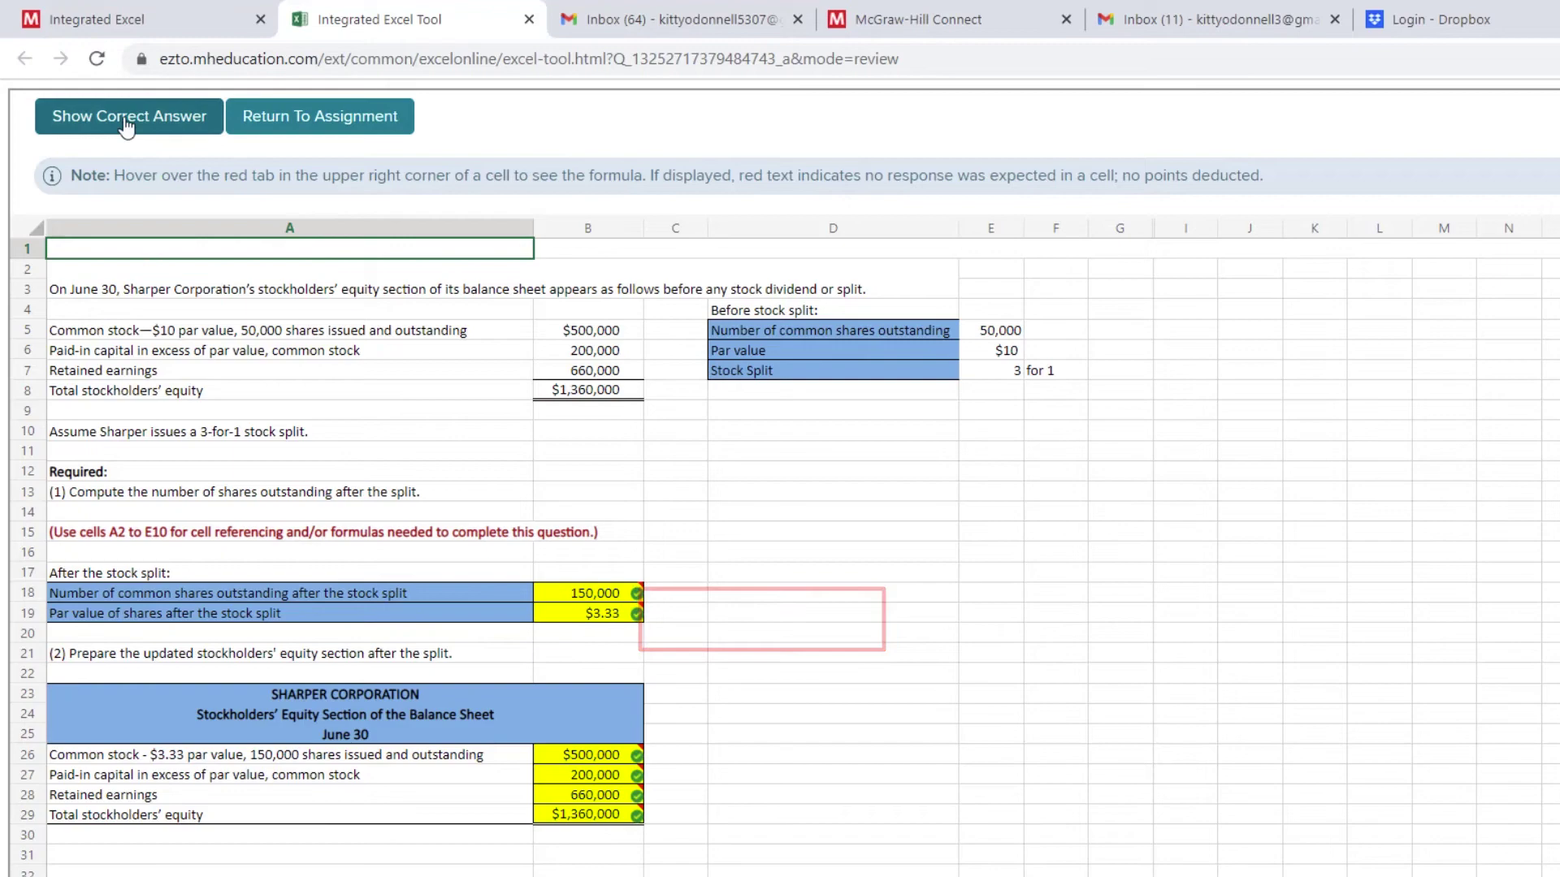
pyautogui.click(129, 116)
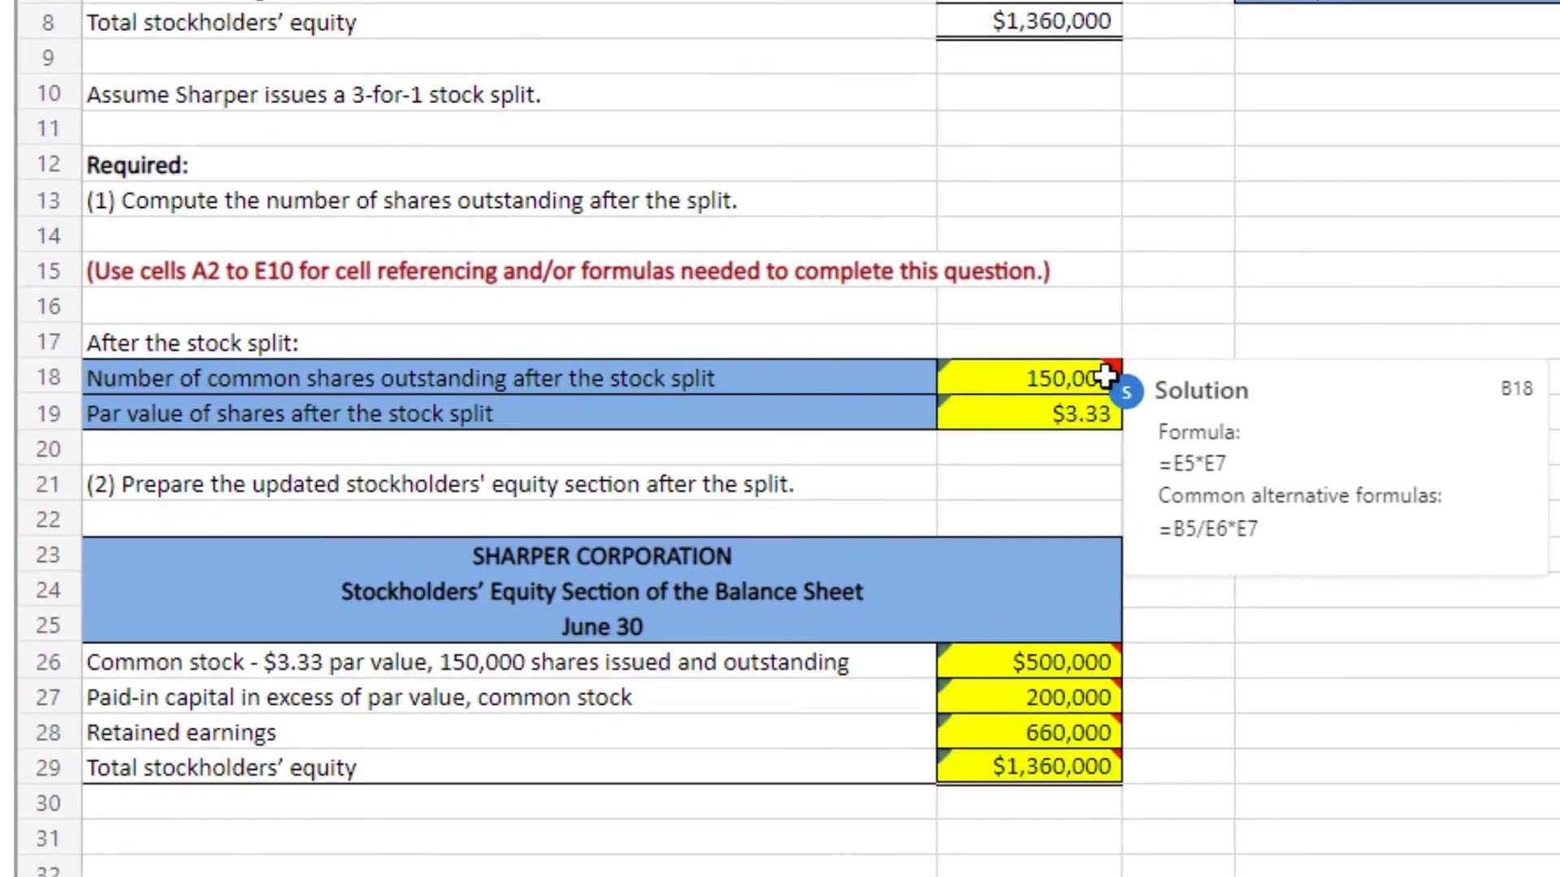
pyautogui.moveTo(1089, 419)
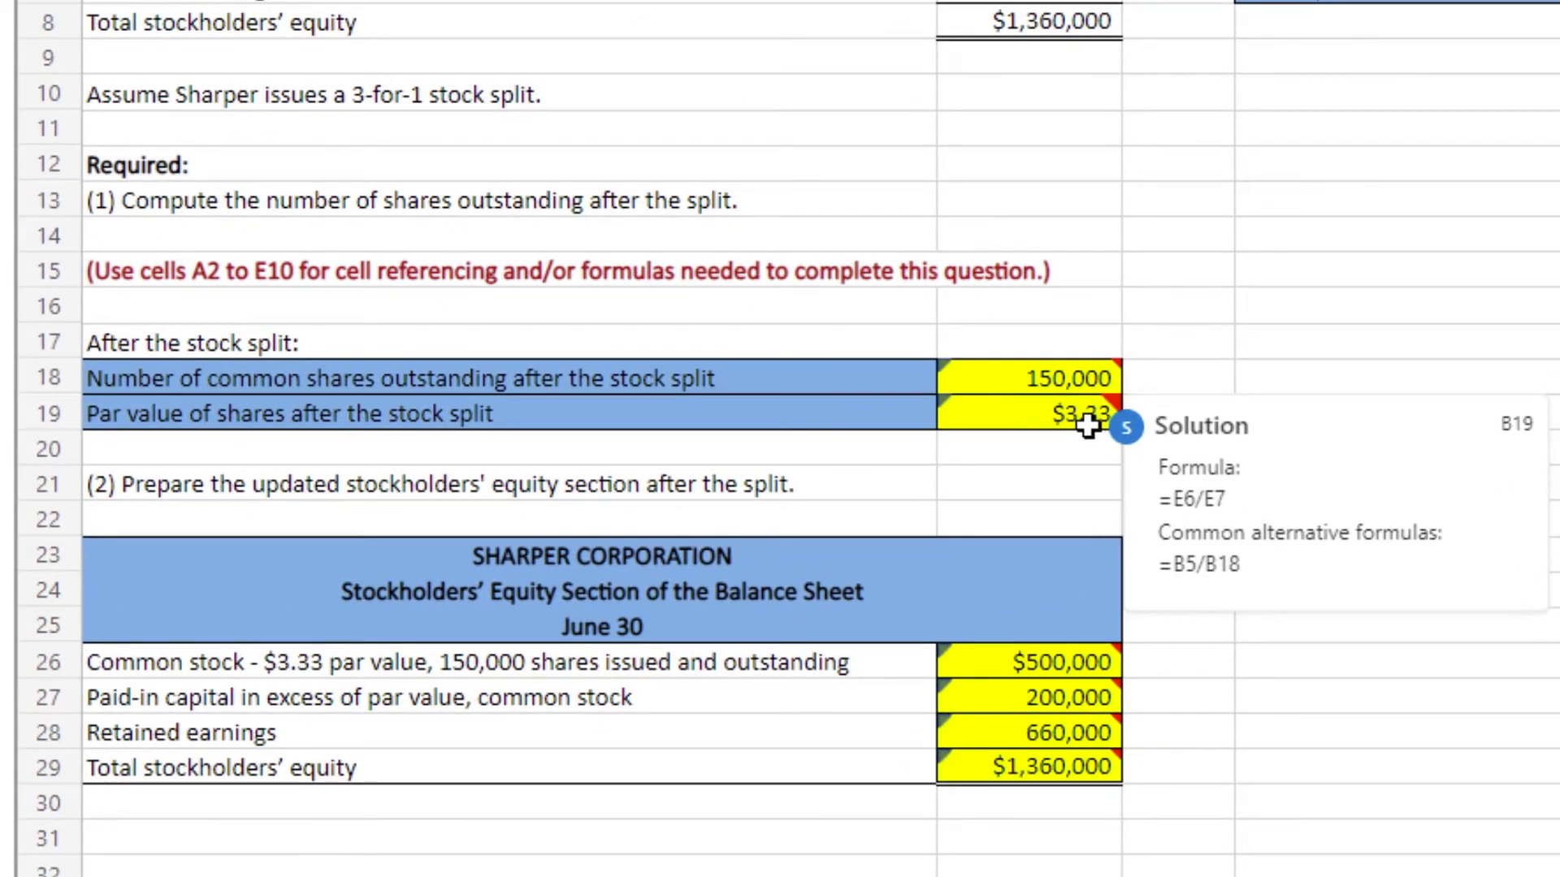
pyautogui.moveTo(1106, 761)
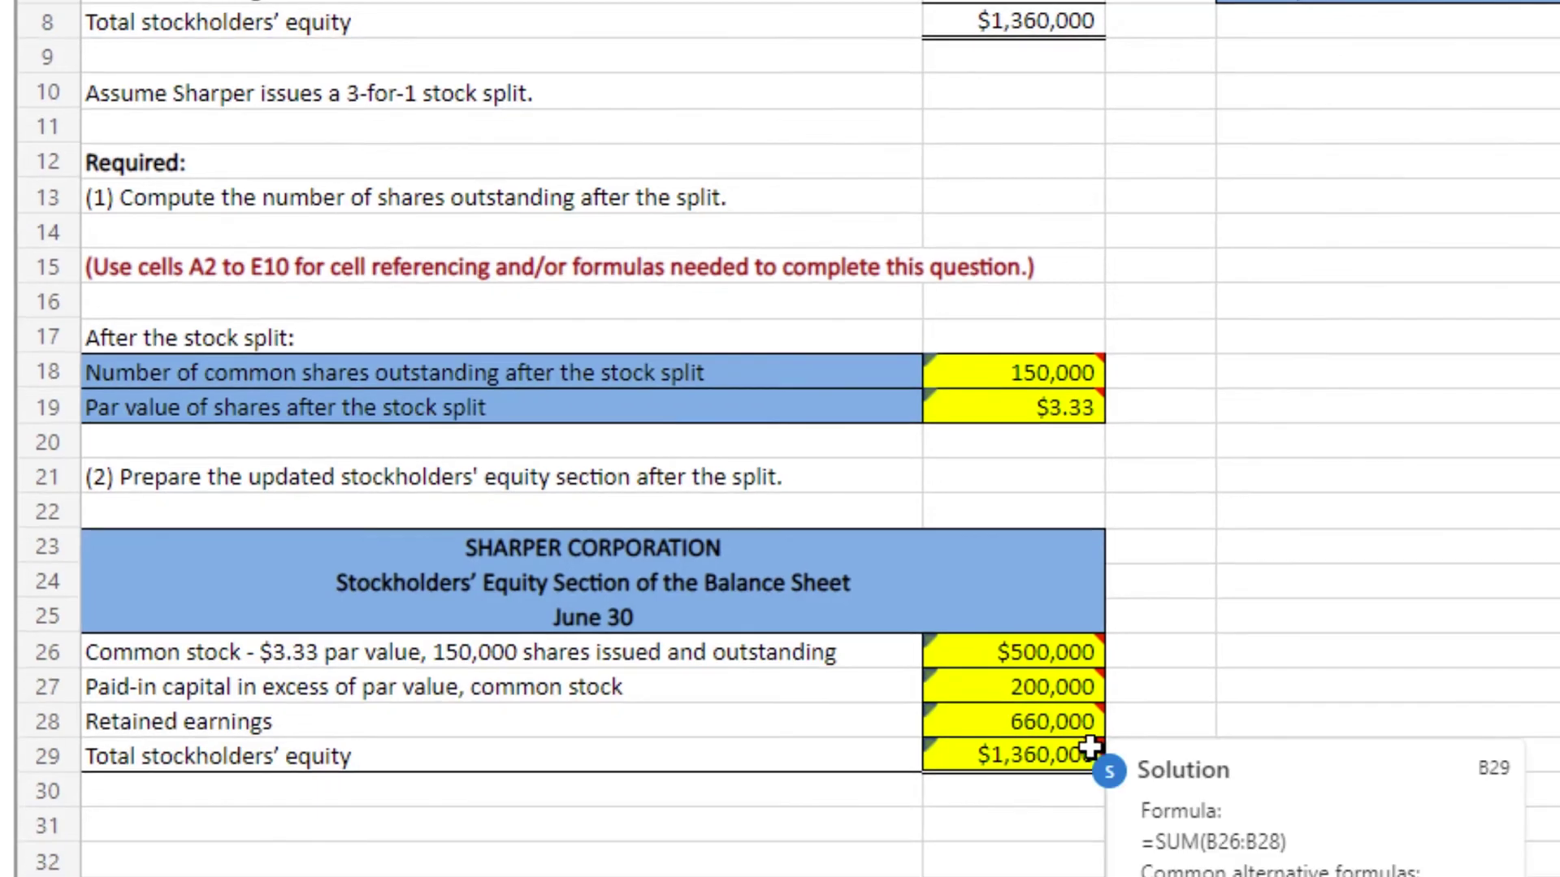